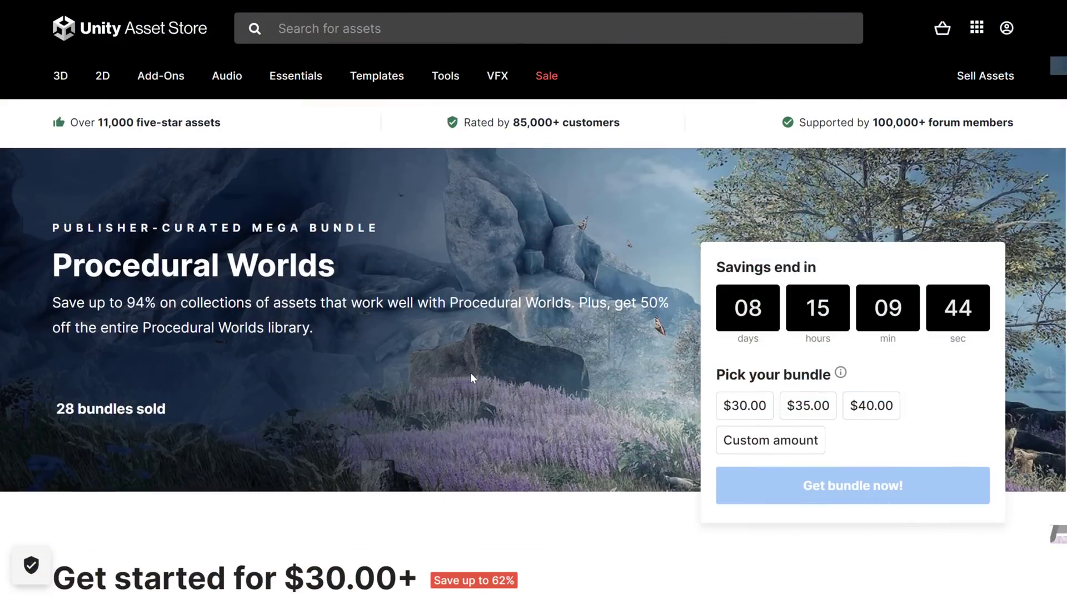
Highlight the Procedural Worlds title, then go back to the publisher spotlight page.
scroll(471, 375, down, 3)
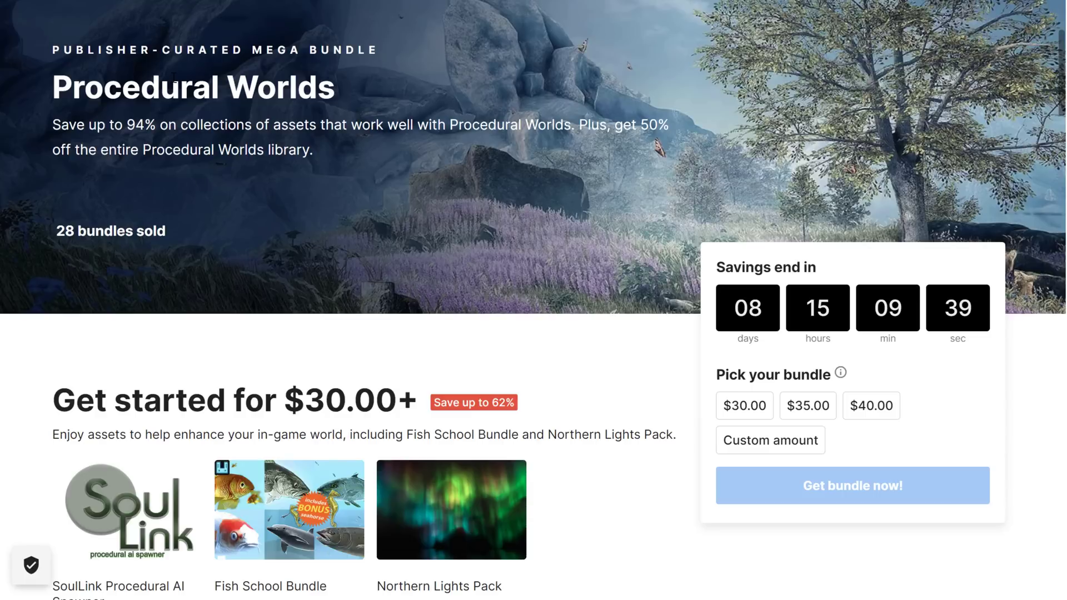
drag(53, 91, 334, 94)
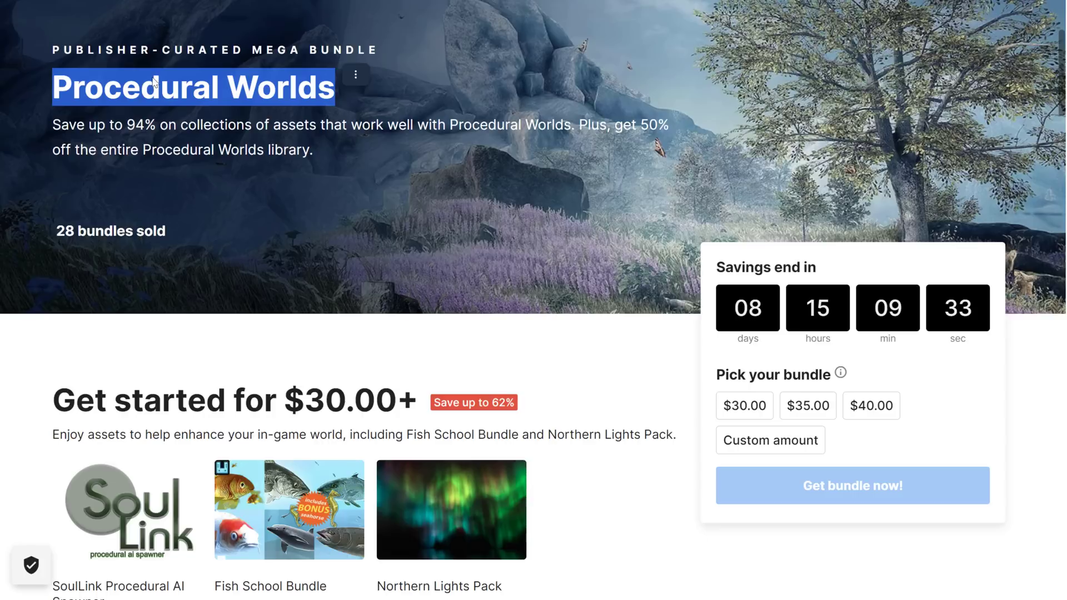
click(131, 87)
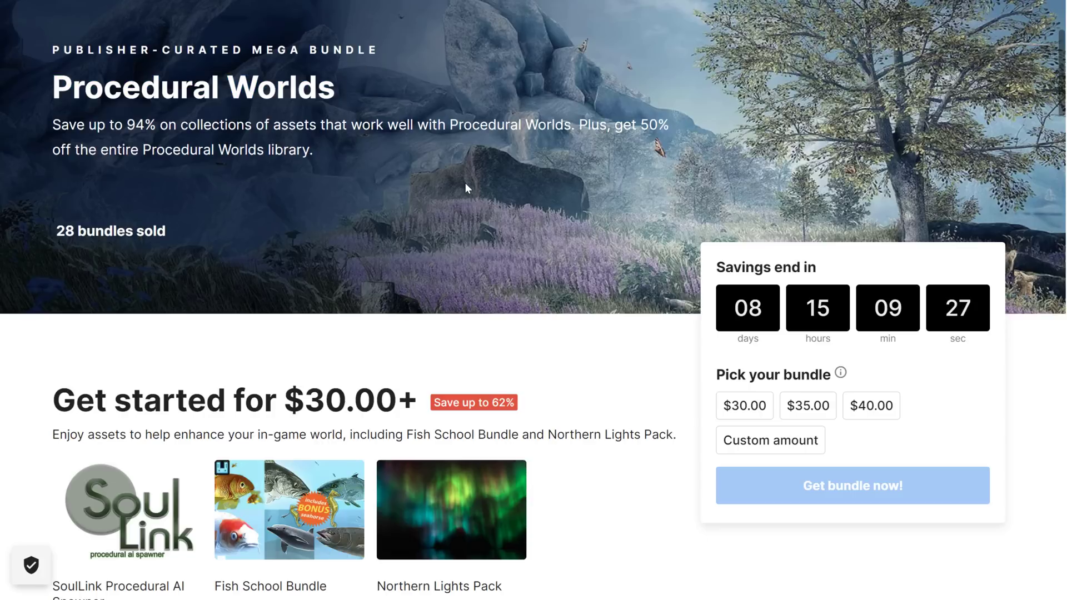
key(alt+Left)
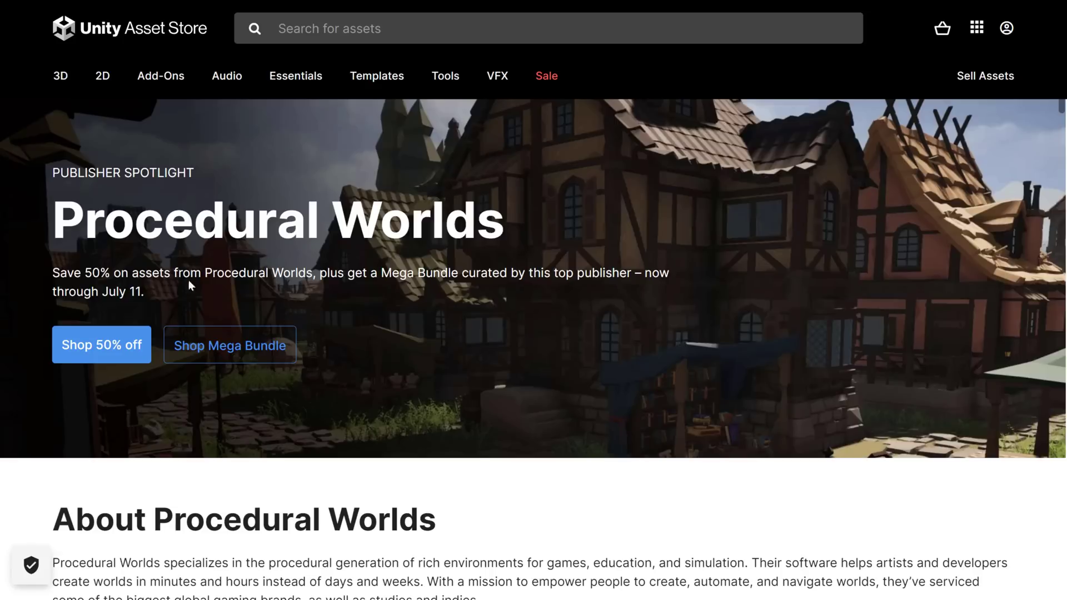
Scroll down the bundle page and bring up Quick Look on each $30 tier asset card.
scroll(290, 267, down, 10)
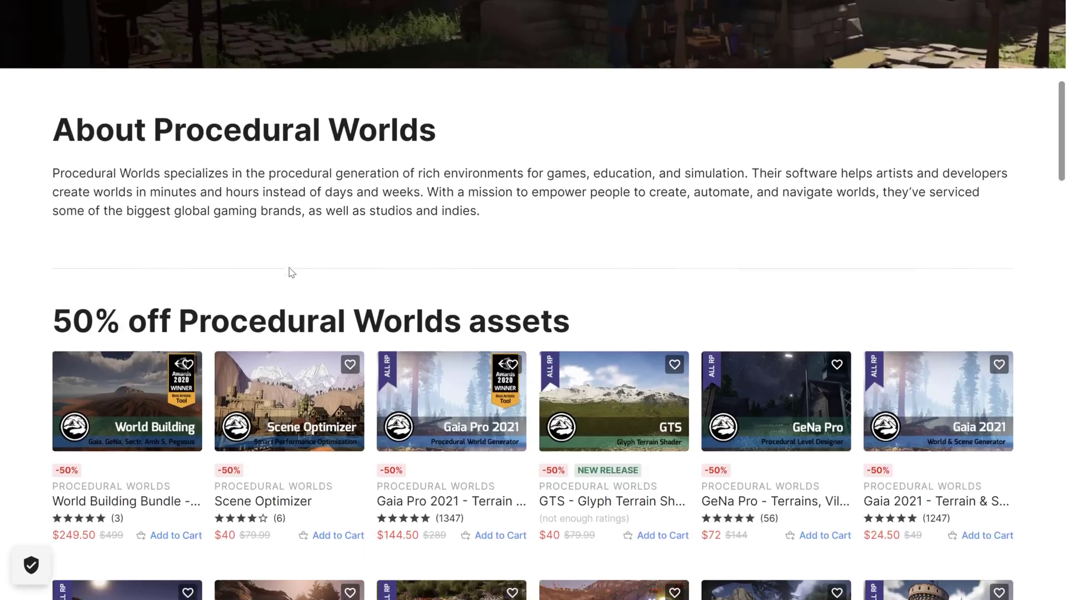
scroll(587, 347, down, 7)
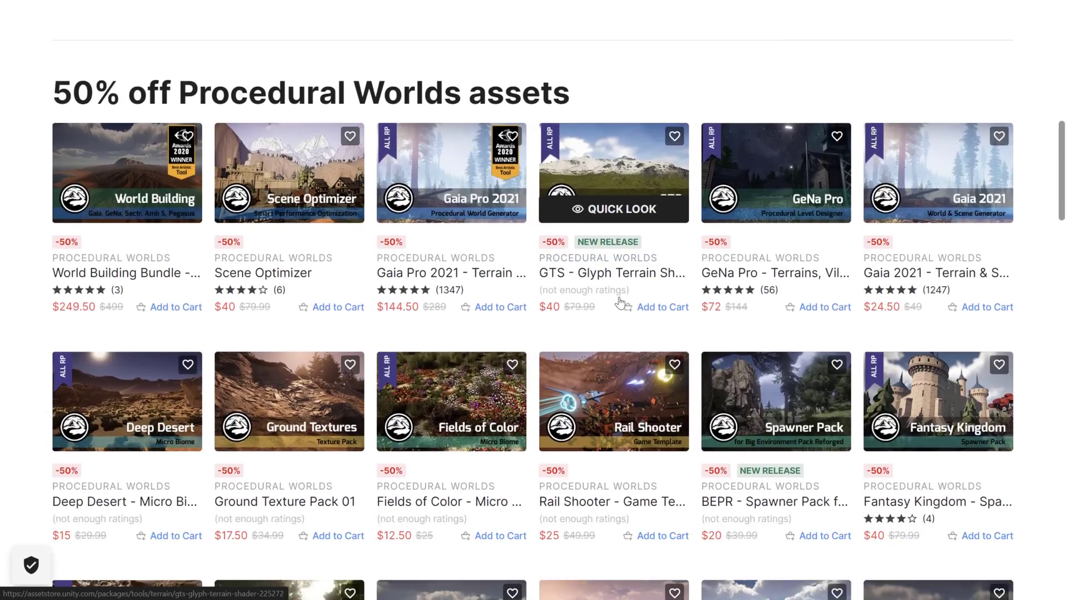
scroll(587, 347, down, 7)
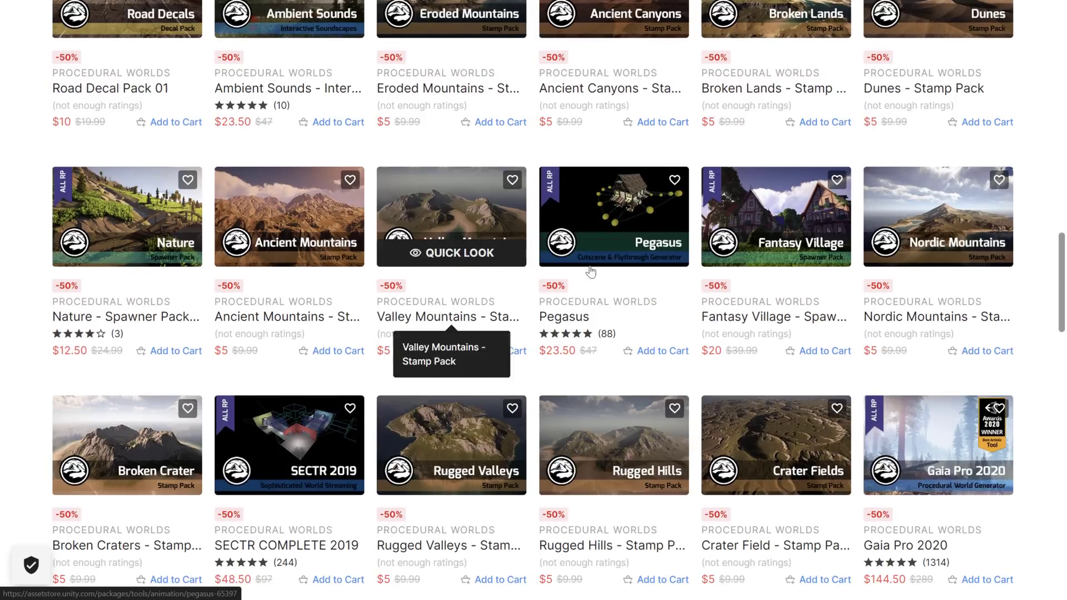
scroll(535, 302, up, 7)
scroll(535, 303, up, 15)
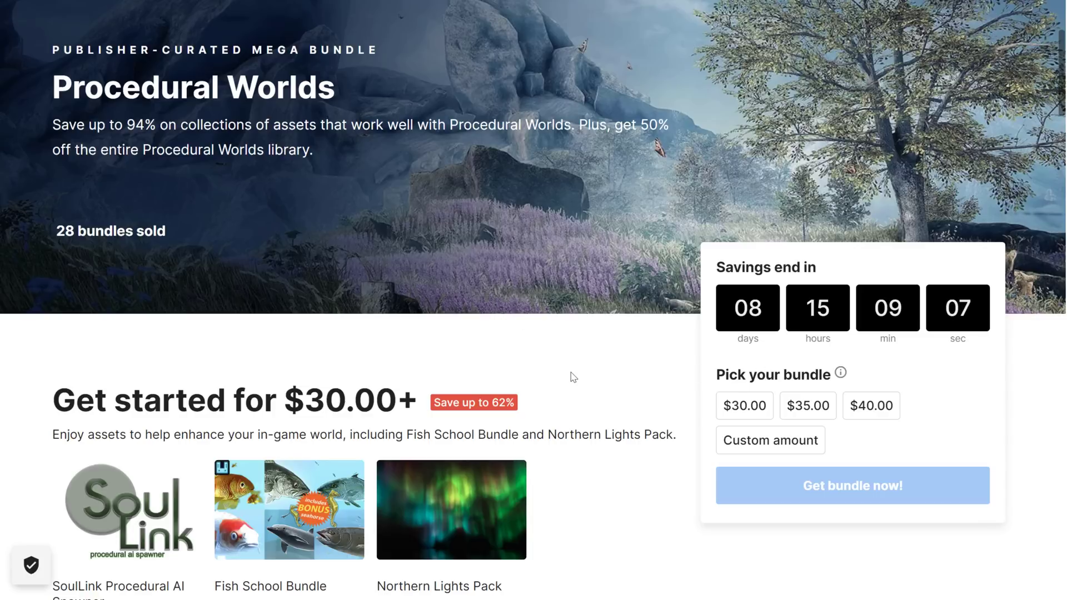
scroll(574, 378, down, 3)
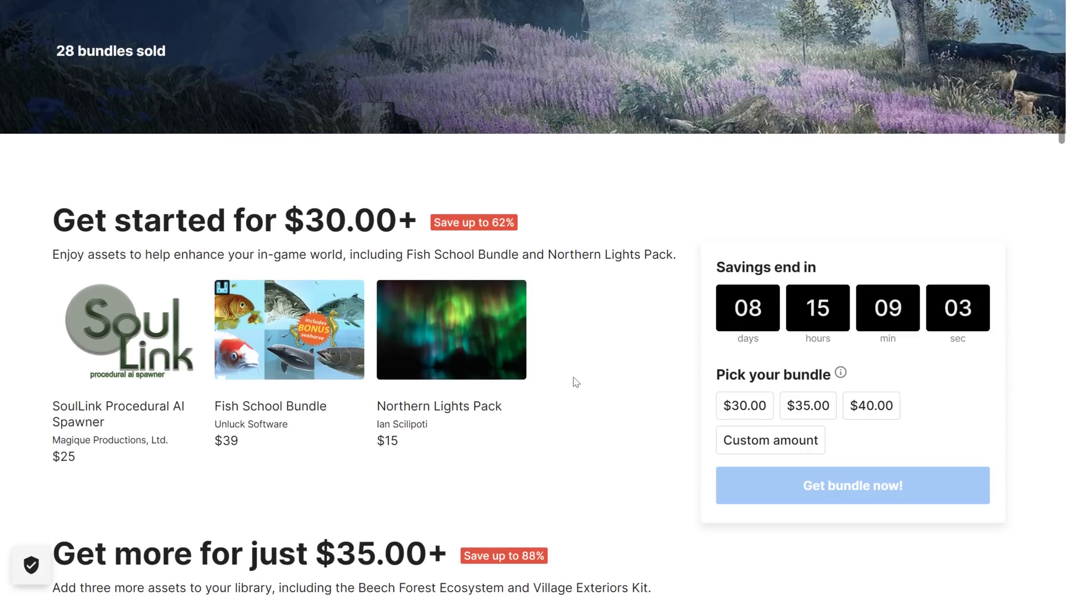
scroll(590, 398, down, 2)
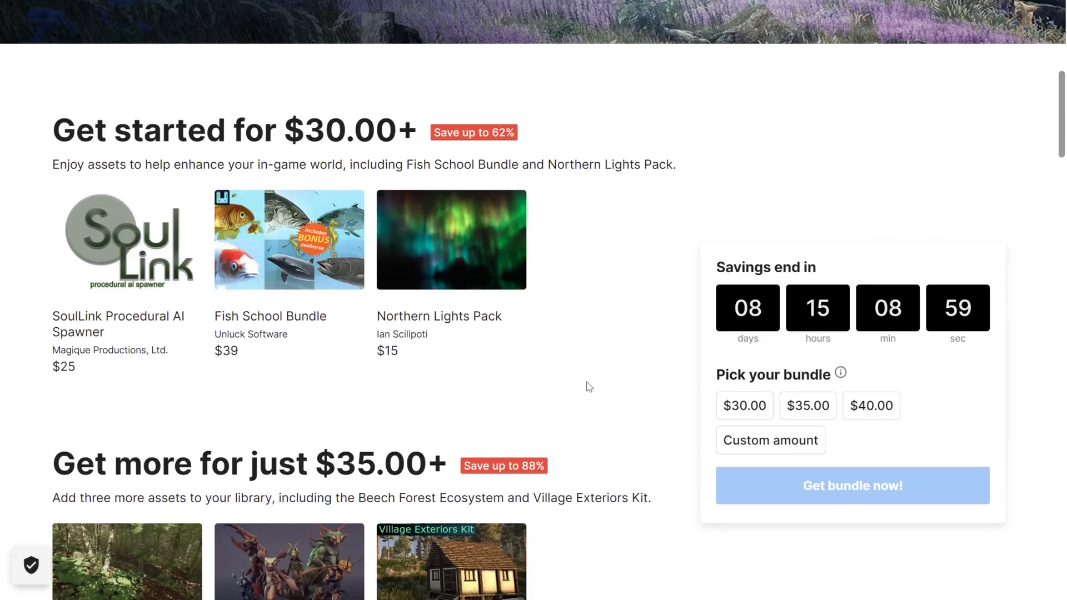
mouse_move(450, 342)
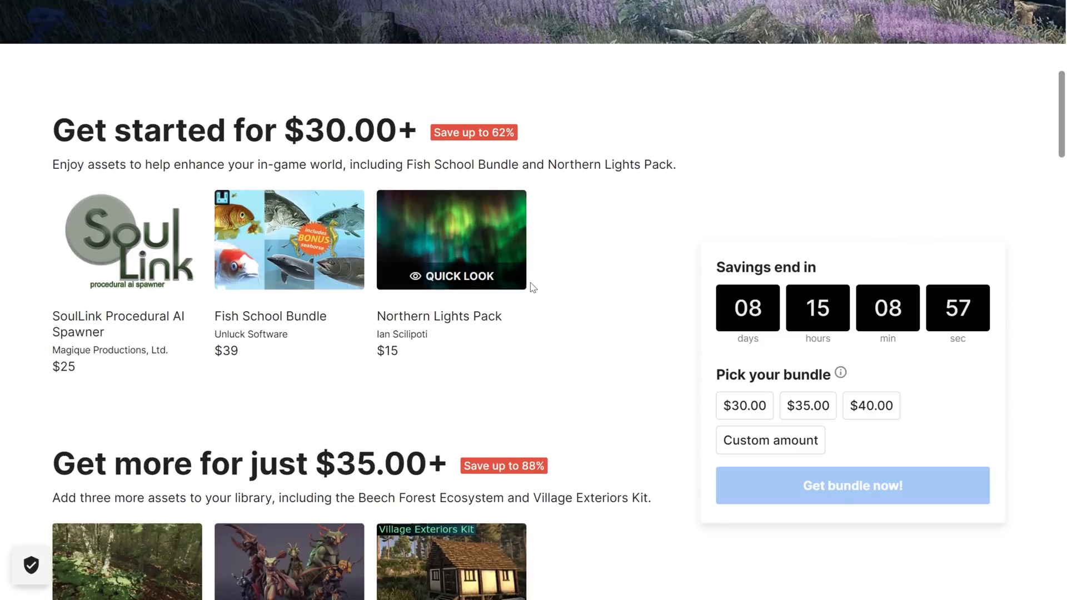
mouse_move(303, 235)
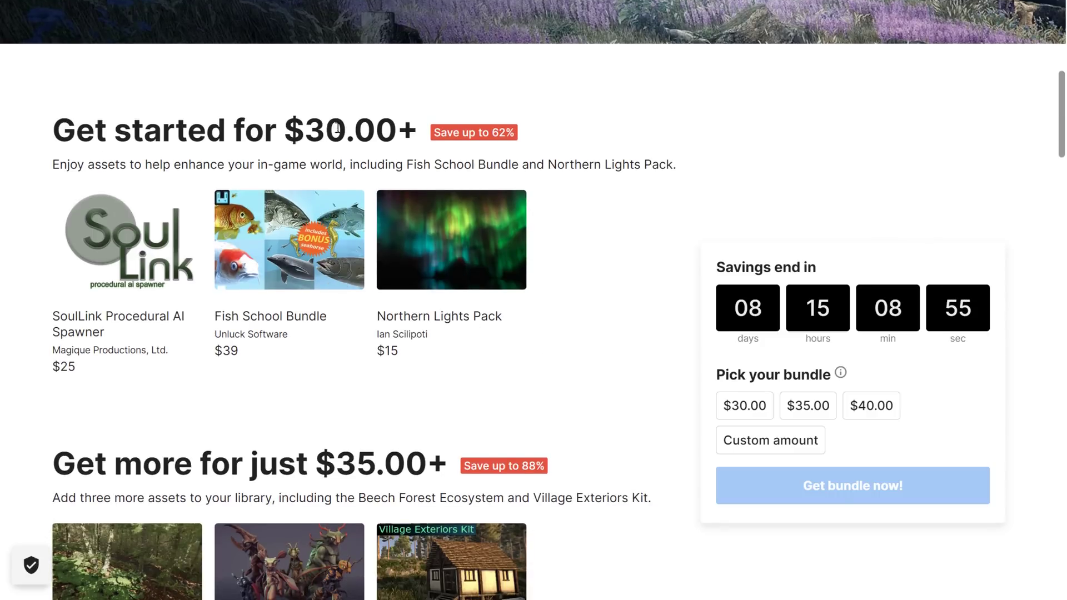
mouse_move(101, 247)
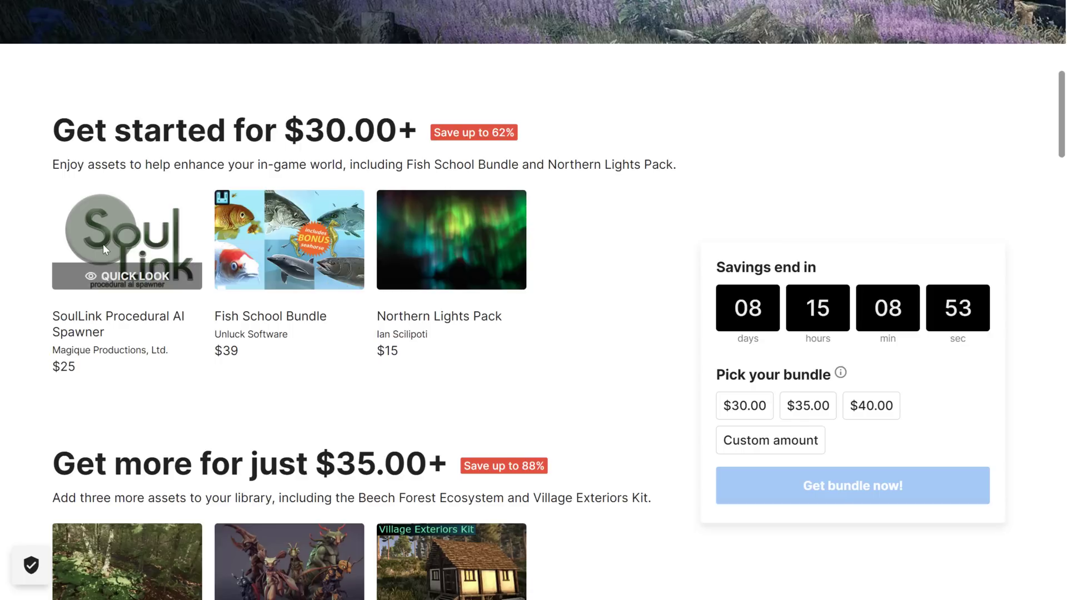
mouse_move(310, 278)
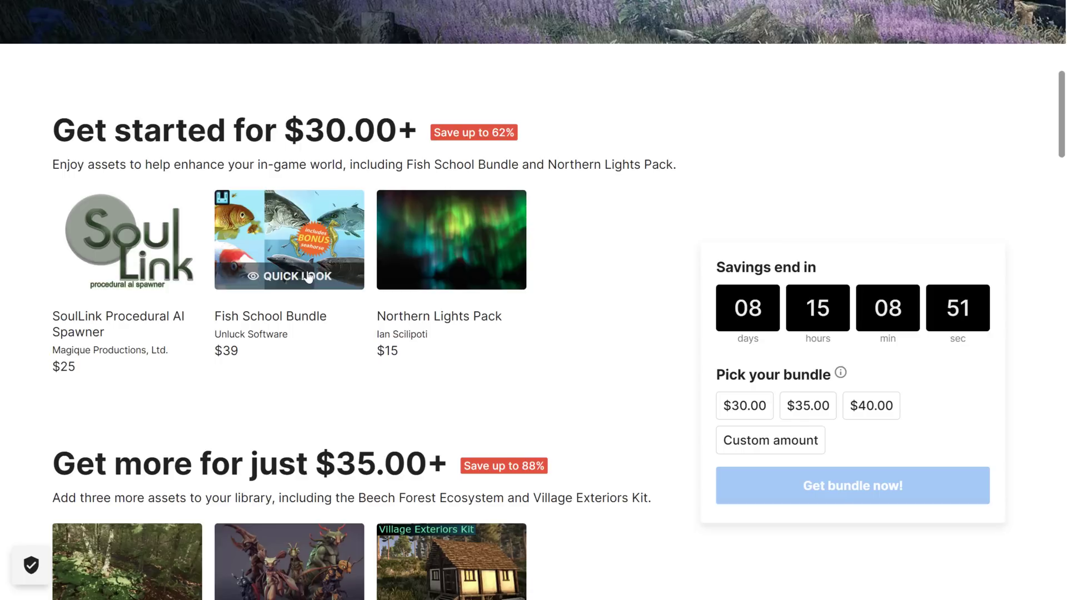
mouse_move(396, 272)
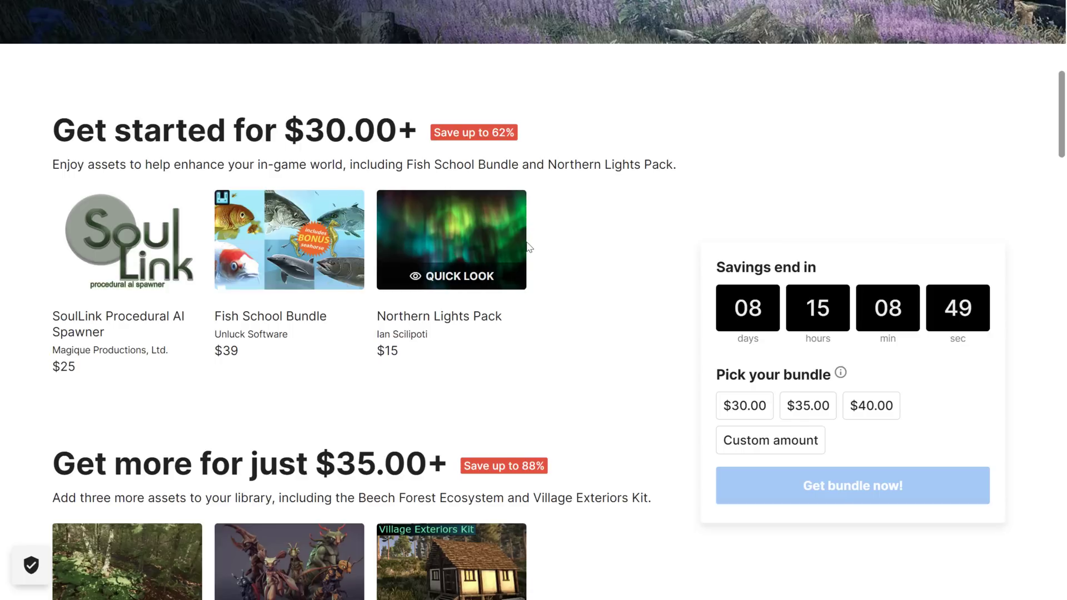
Preview the $35 tier's Beech Forest Ecosystem, Cartoon Insect Characters and Village Exteriors Kit cards.
scroll(527, 246, down, 5)
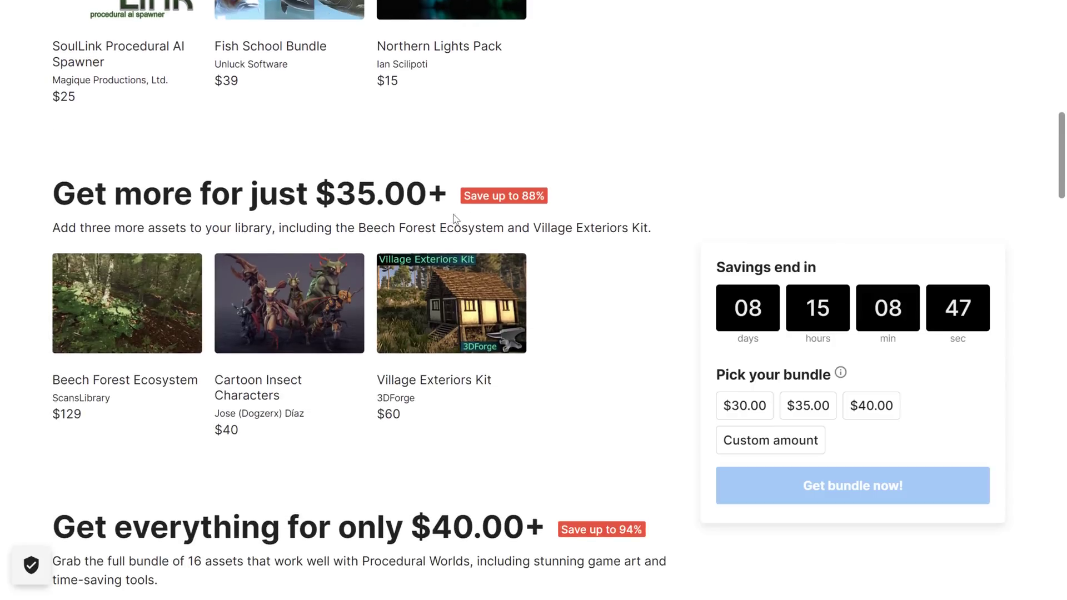
mouse_move(138, 324)
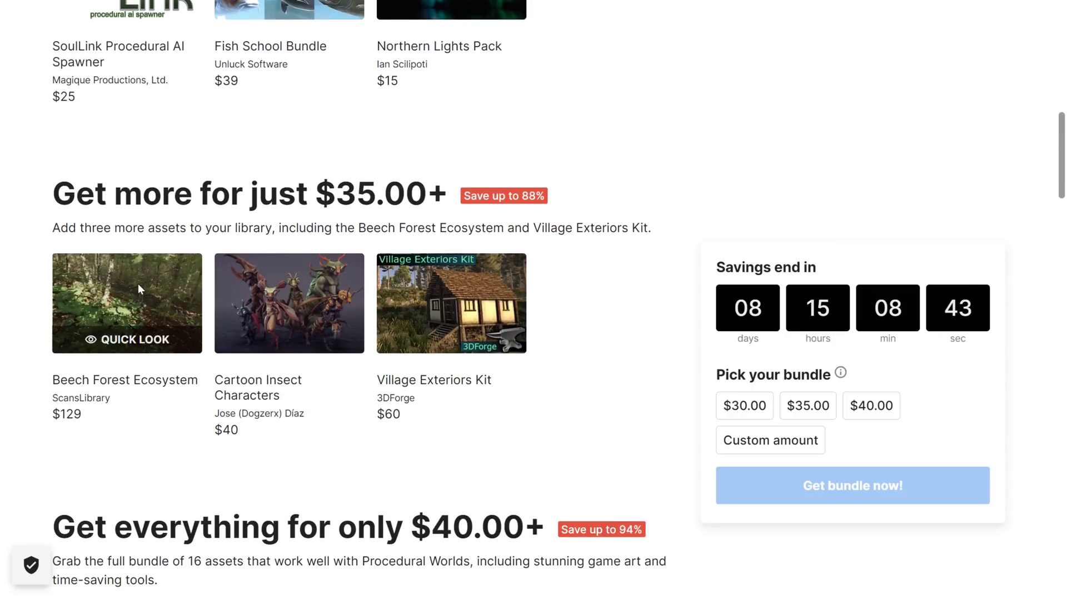
mouse_move(275, 292)
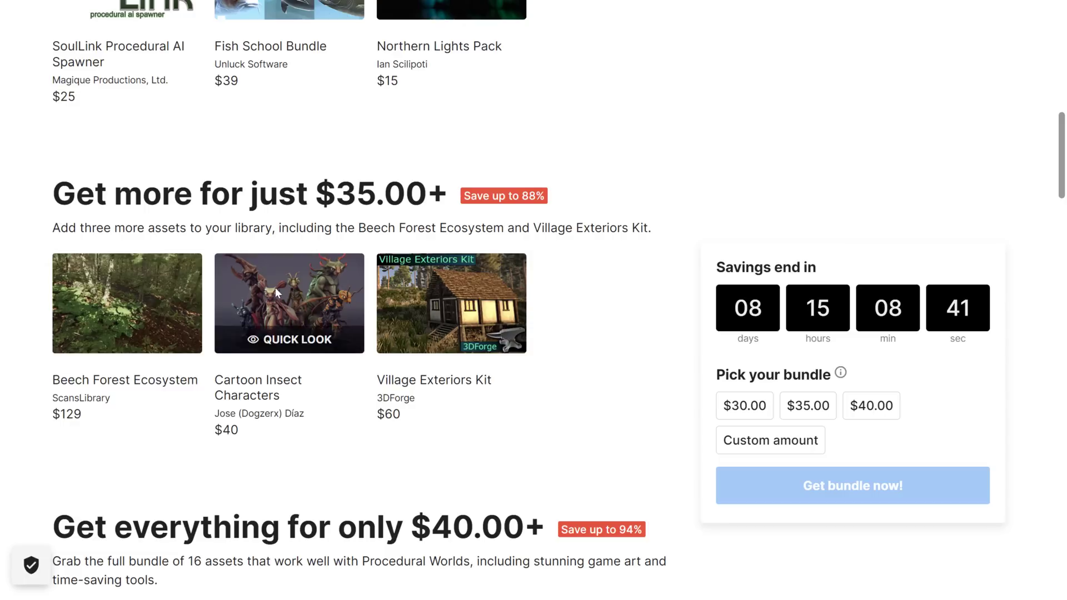
mouse_move(474, 302)
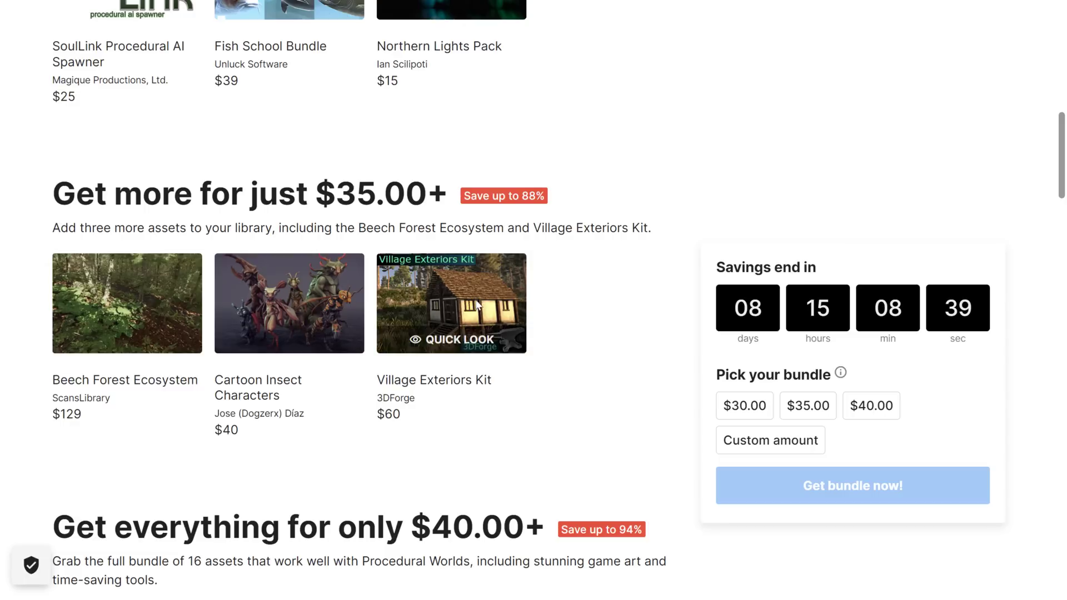
Scroll through the bundle's price tiers toward the Get everything tier.
scroll(504, 324, down, 5)
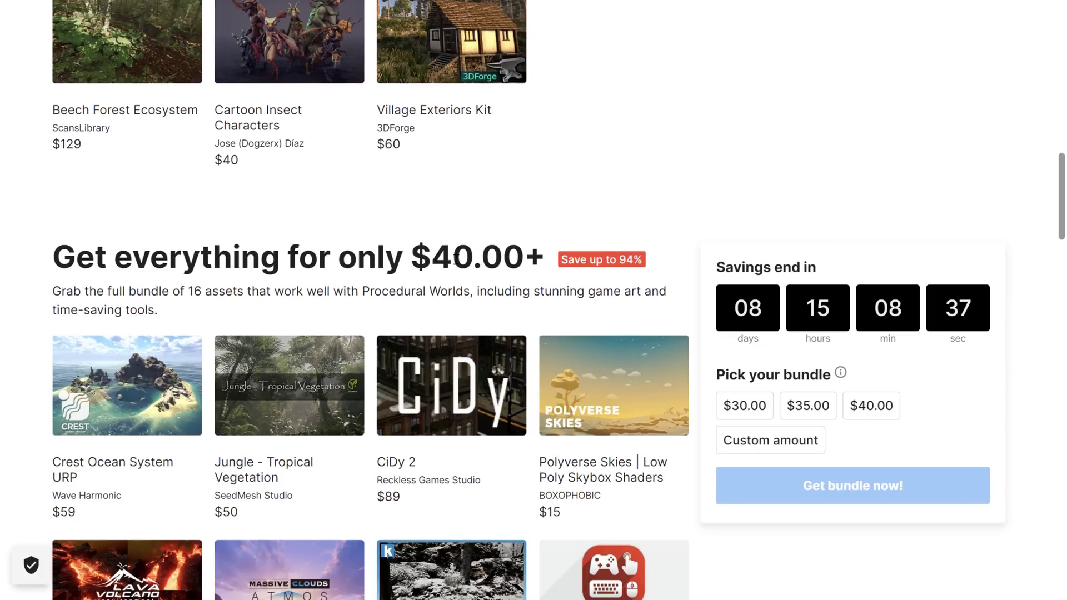
scroll(455, 258, down, 3)
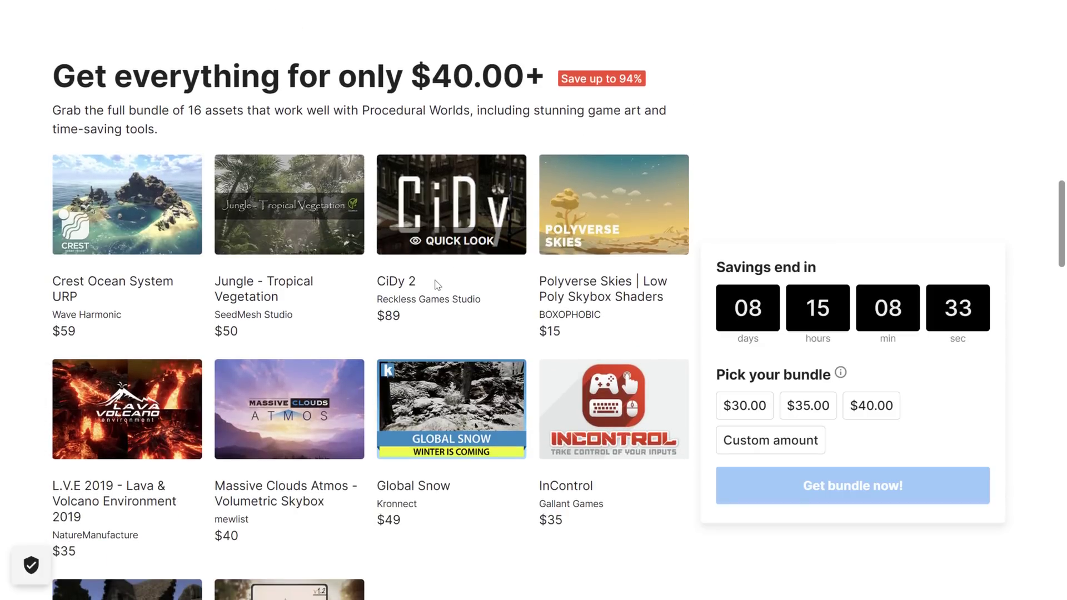
scroll(438, 284, down, 5)
scroll(442, 308, up, 12)
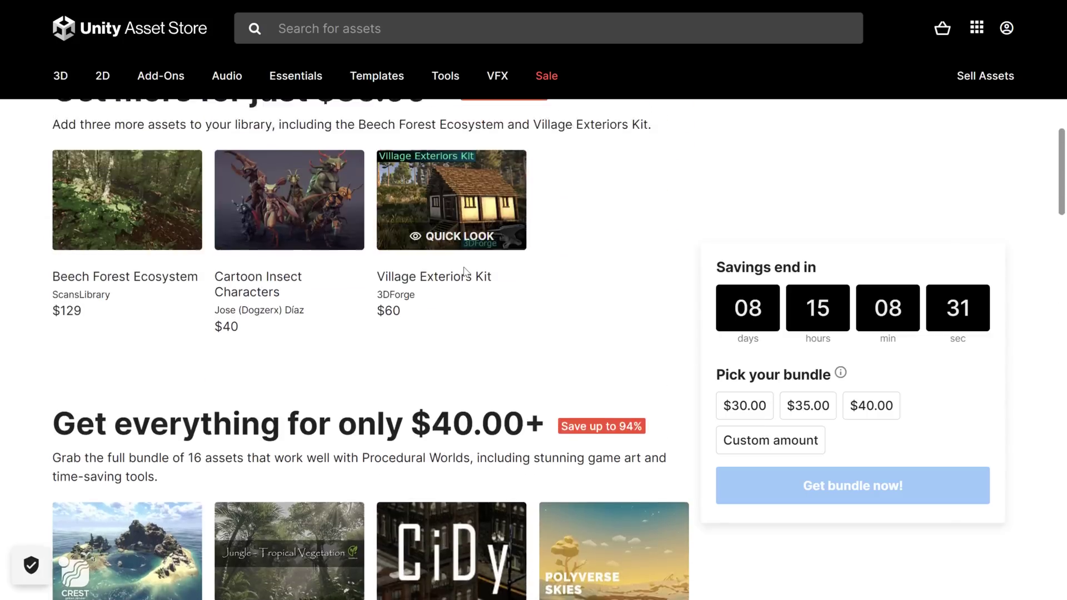
scroll(464, 269, down, 10)
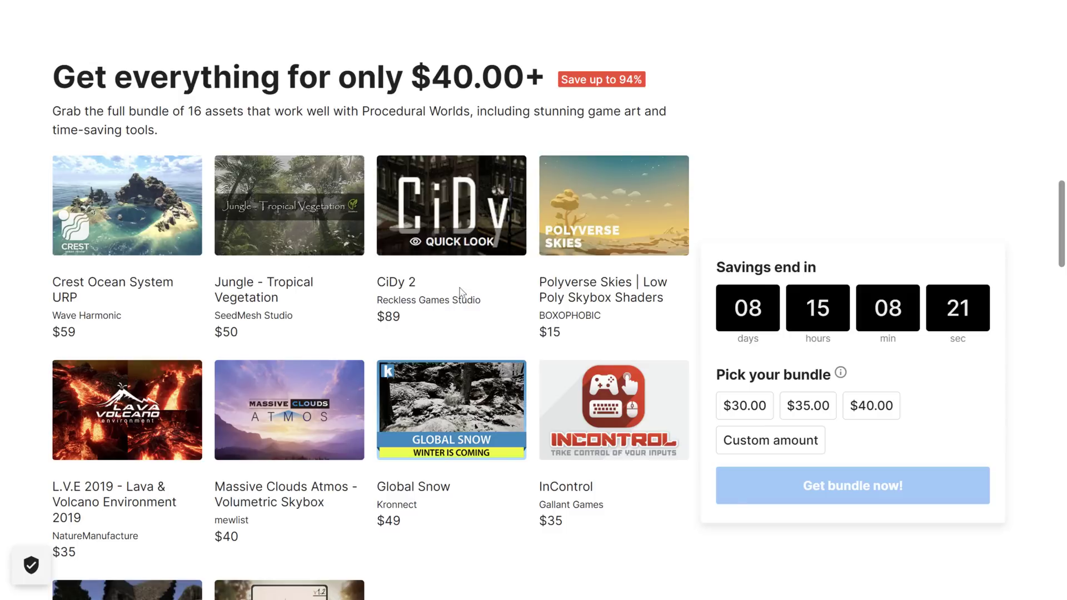
scroll(597, 311, down, 2)
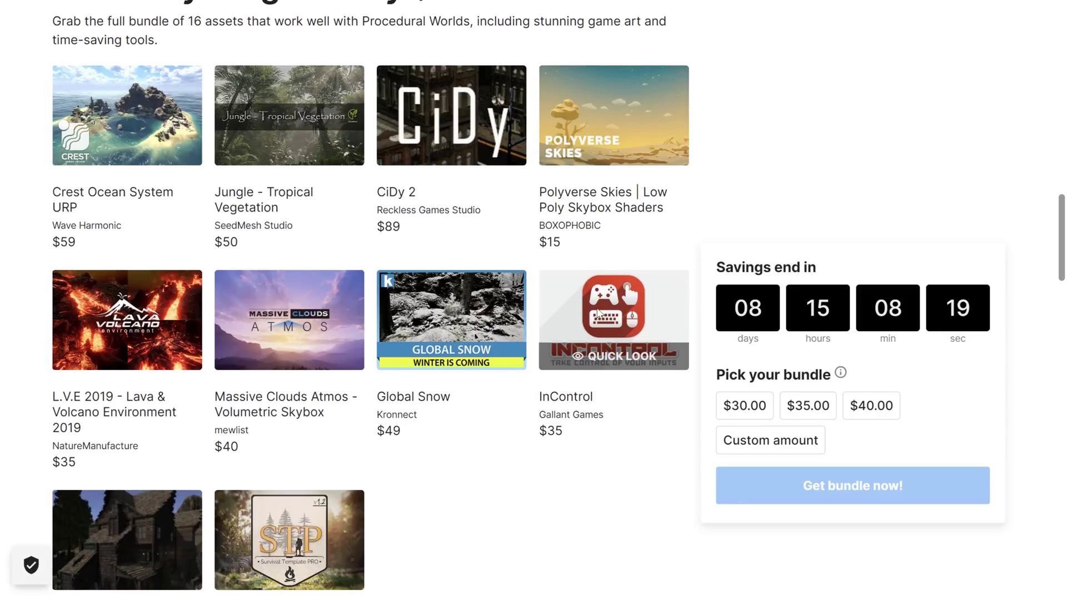
scroll(633, 167, up, 1)
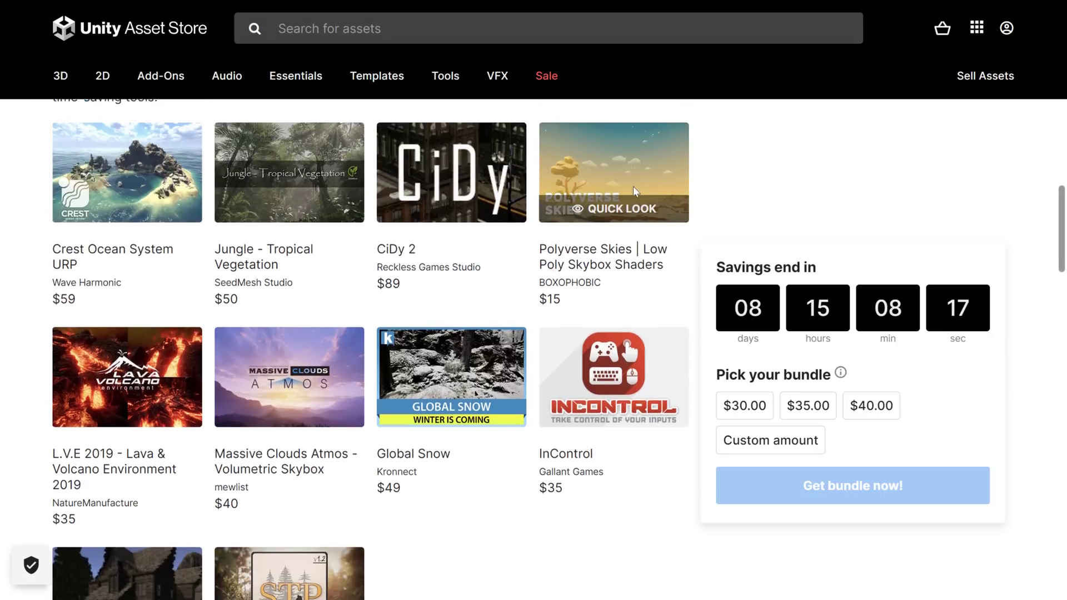
scroll(635, 192, up, 1)
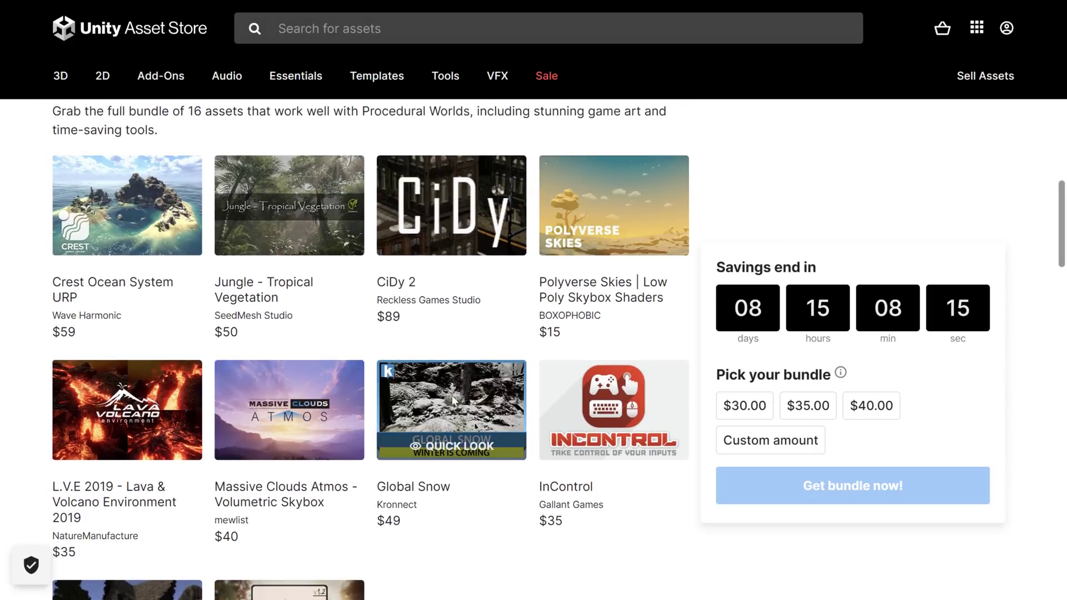
Review the 16-asset Get everything grid, then return to the MegaBundleStandard Unity project.
scroll(460, 398, down, 3)
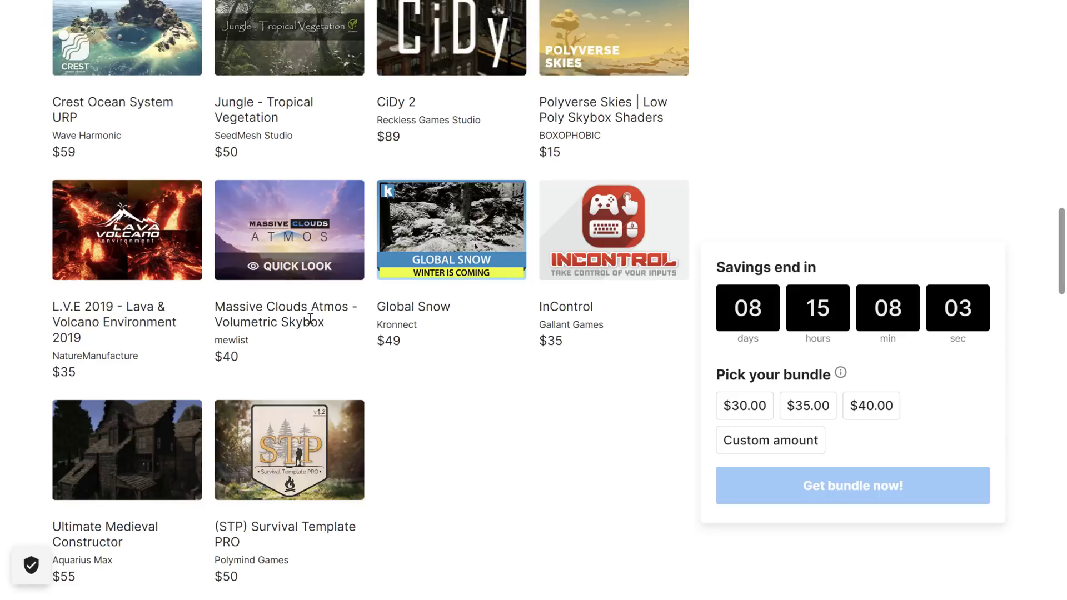
scroll(572, 306, down, 3)
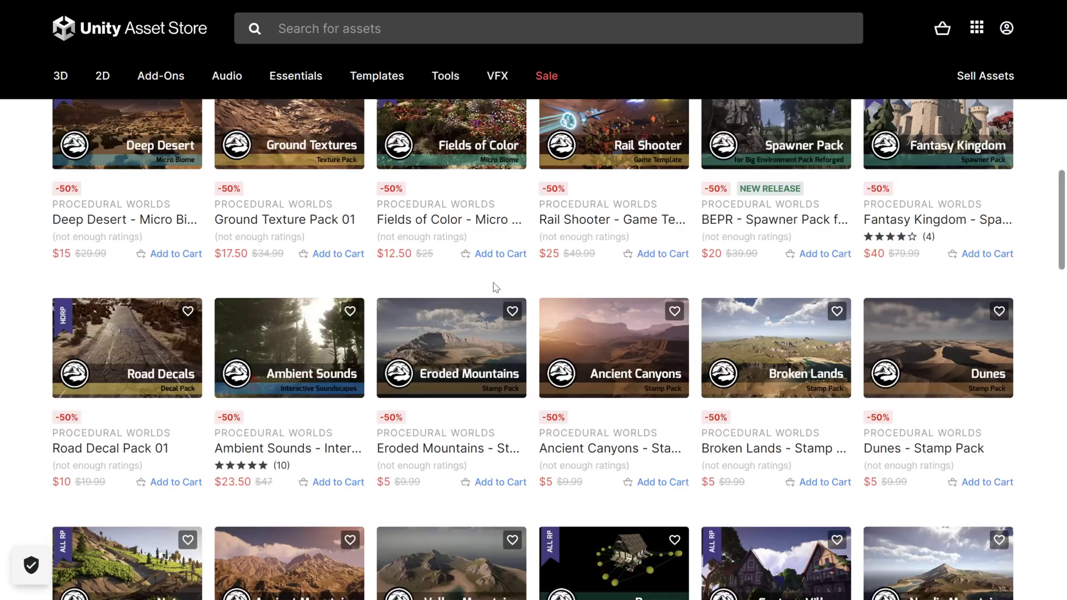
scroll(495, 291, up, 6)
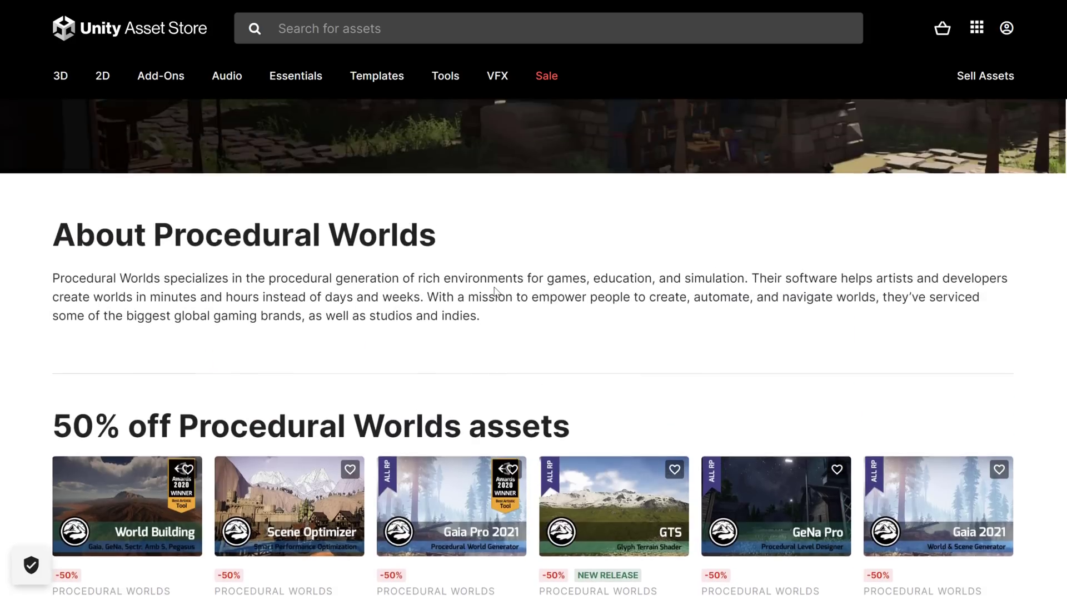
scroll(254, 256, down, 20)
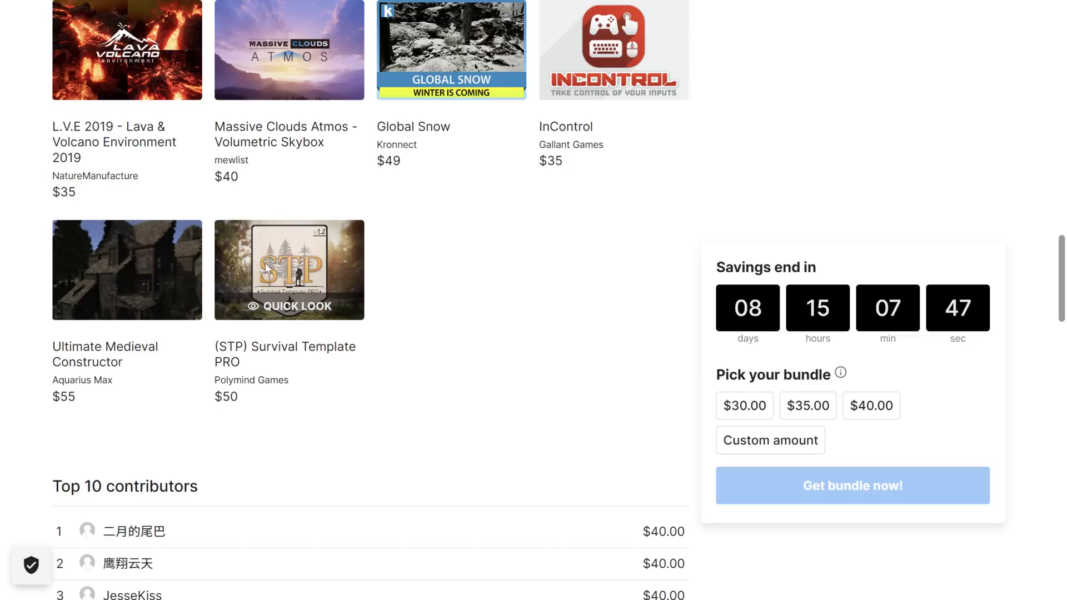
scroll(498, 302, up, 11)
scroll(570, 317, up, 10)
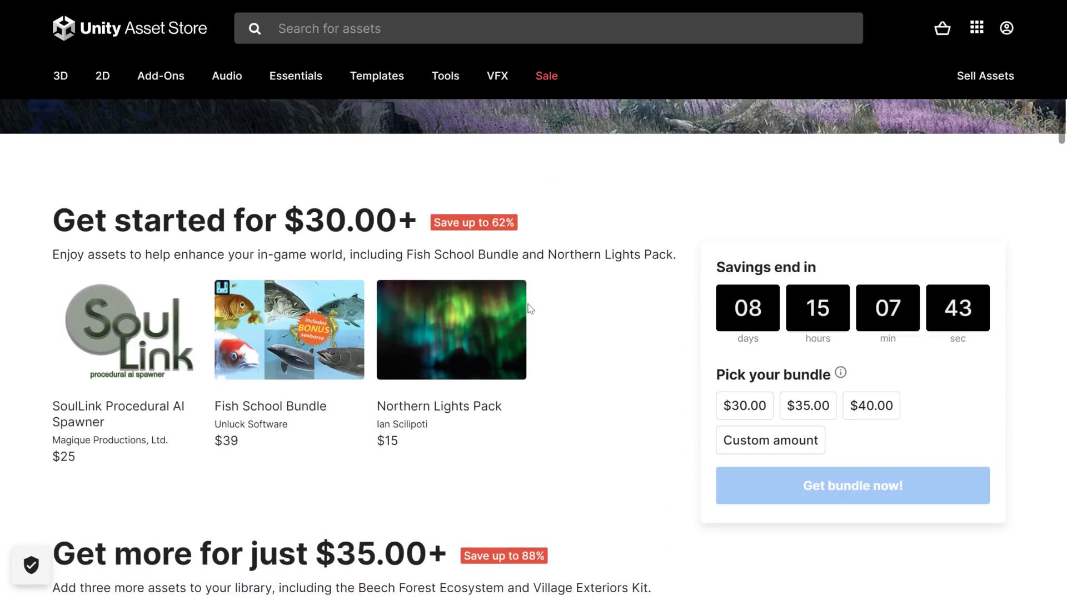
scroll(531, 308, down, 16)
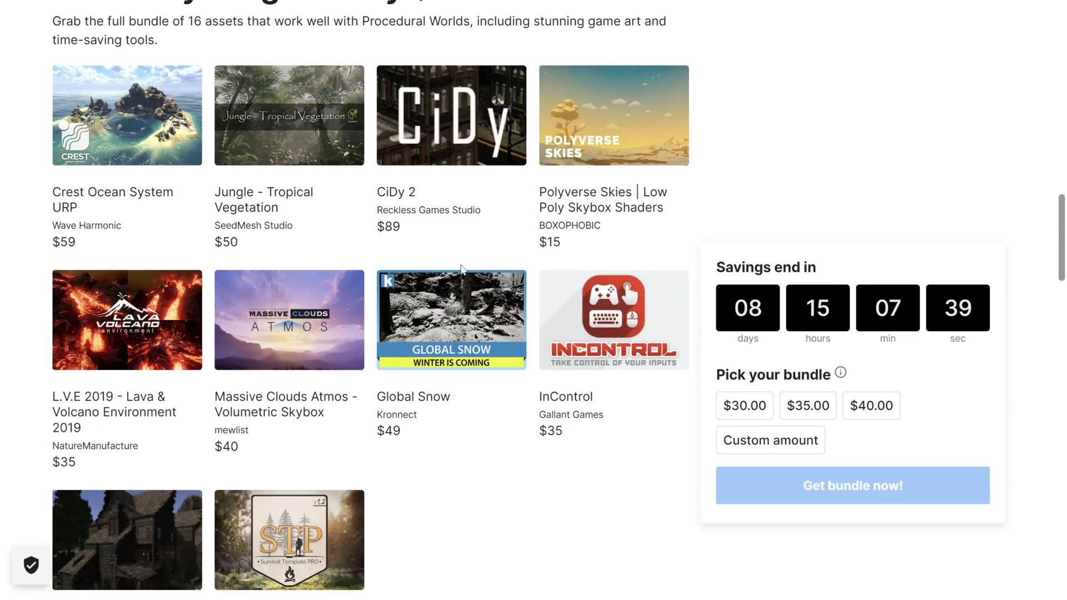
key(alt+Tab)
key(alt+Tab)
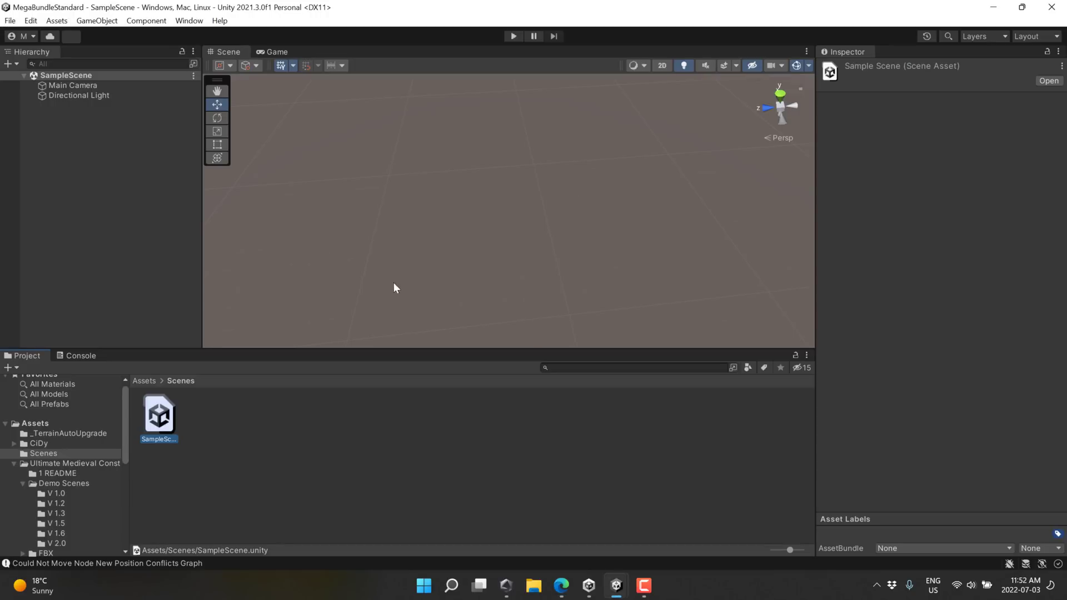
Look at the Window menu's CiDy entry, then dismiss the menu without opening anything.
click(190, 21)
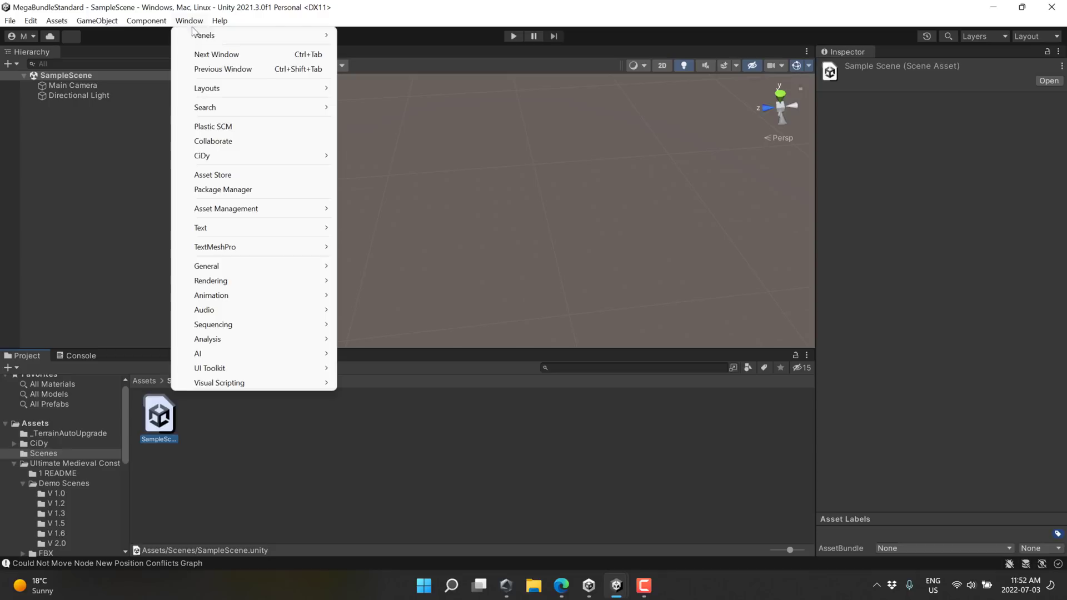
mouse_move(239, 156)
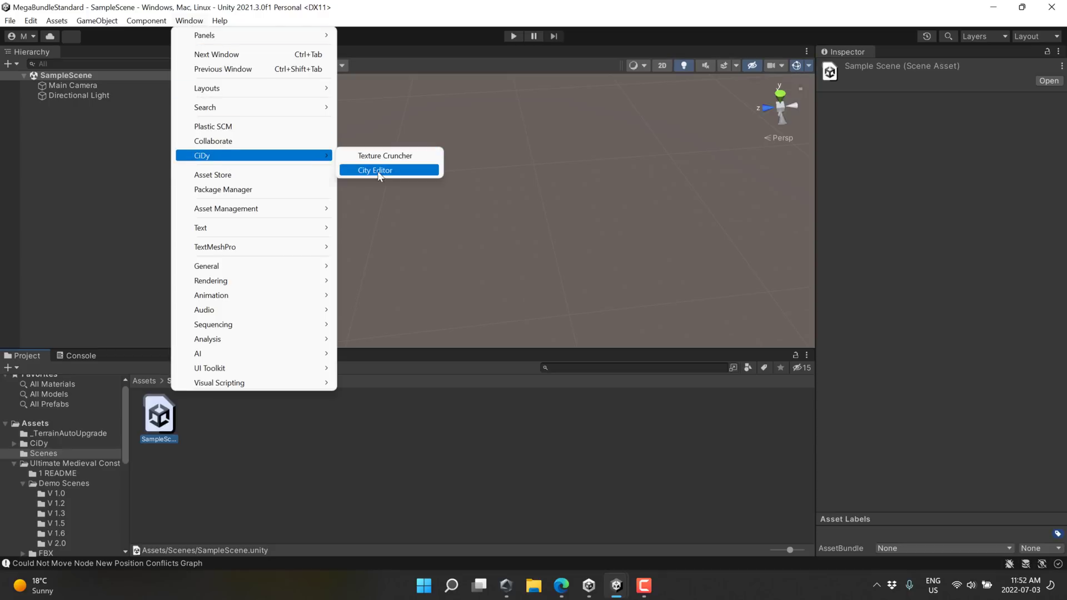
click(531, 241)
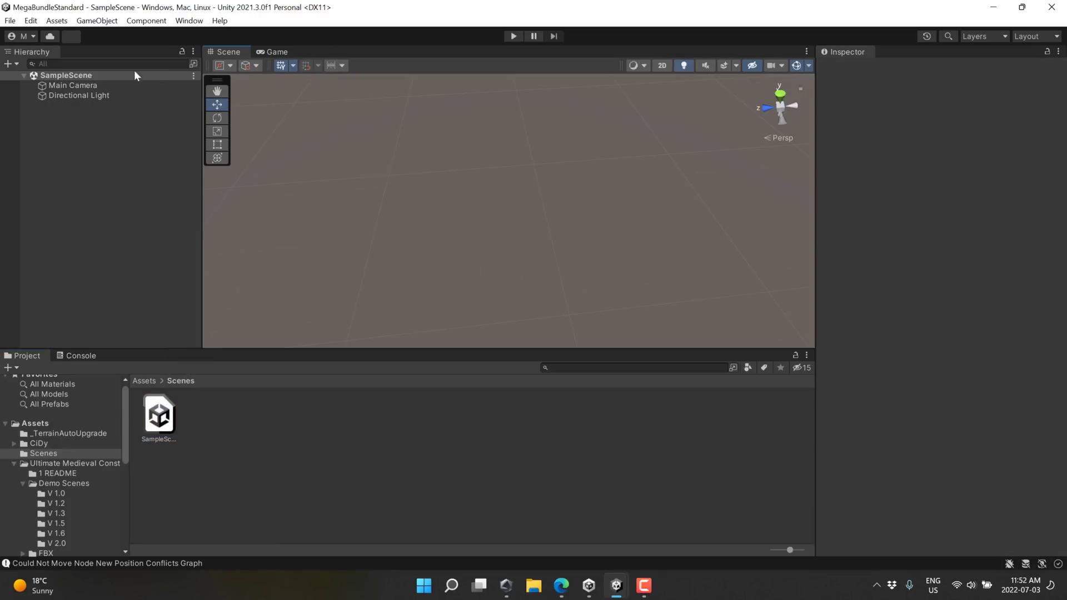
Add a Terrain object (New Terrain 3) to SampleScene from the Hierarchy's 3D Object menu.
click(9, 64)
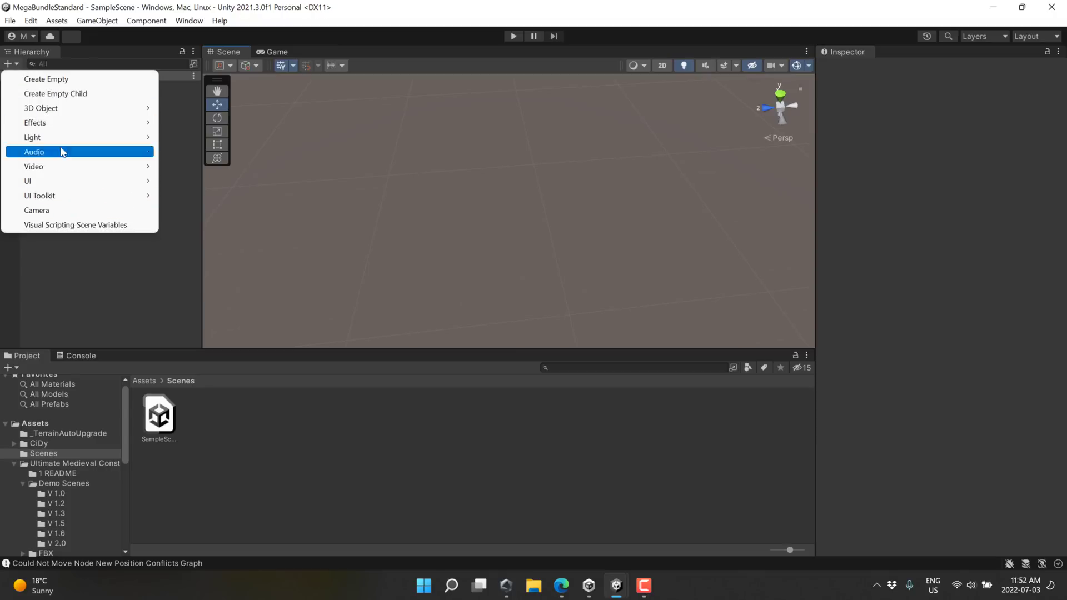
mouse_move(62, 112)
click(222, 253)
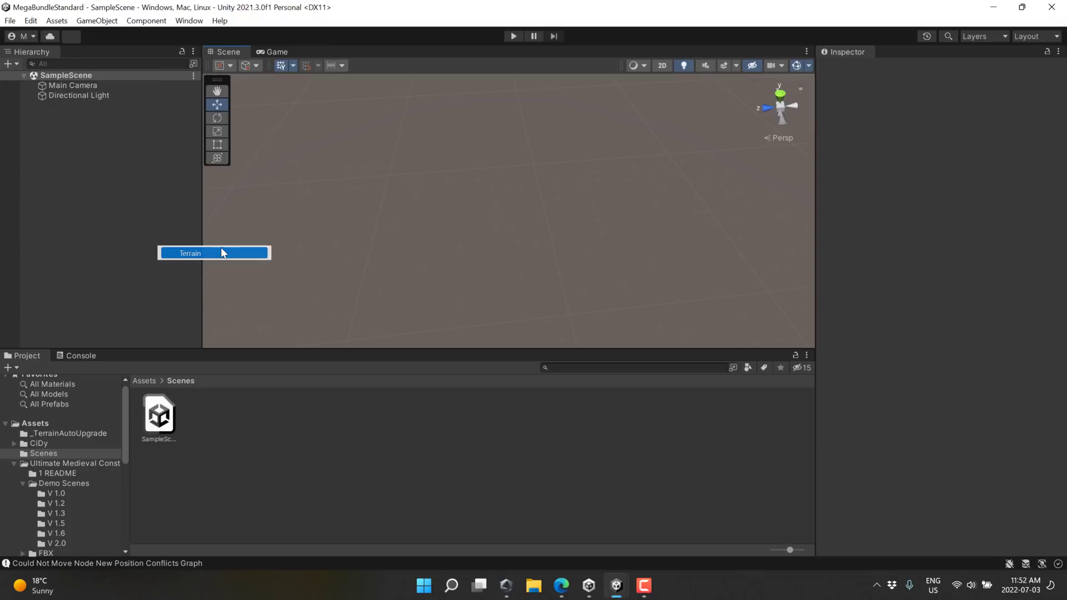
scroll(500, 213, down, 3)
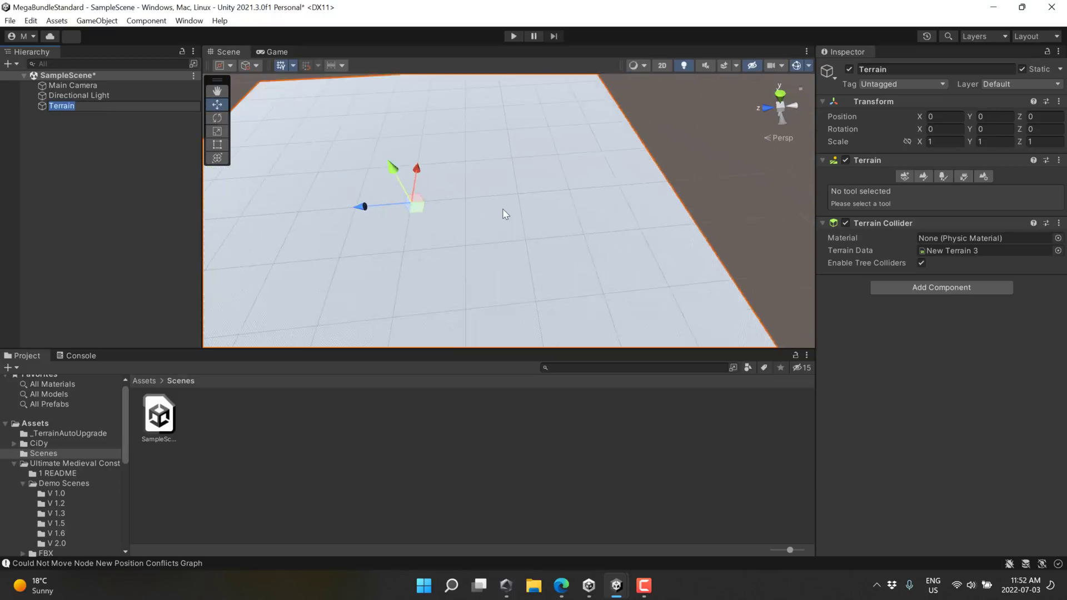
scroll(503, 210, up, 4)
scroll(503, 214, up, 3)
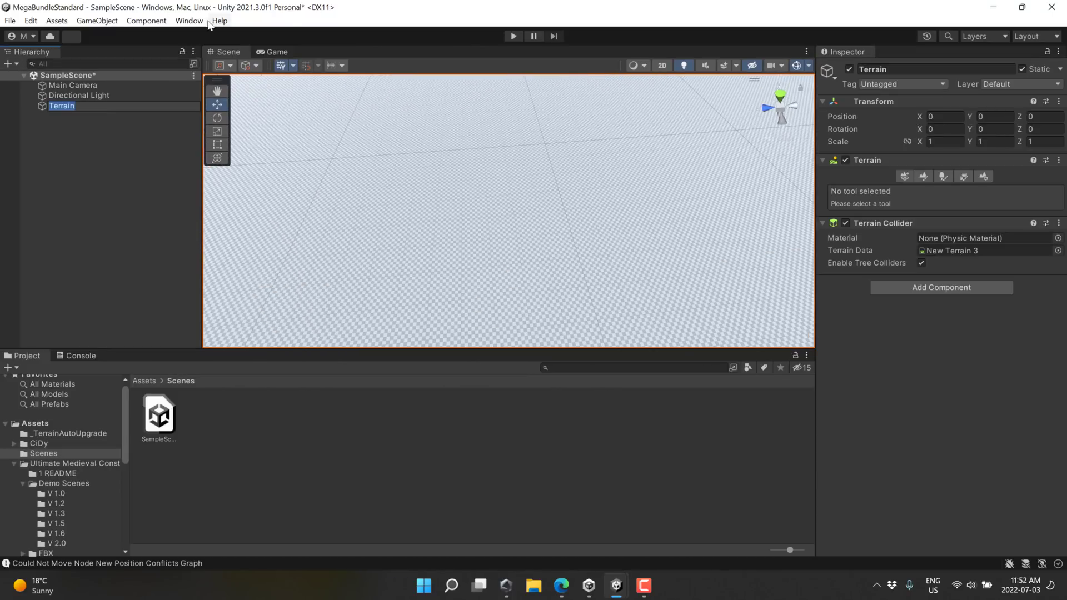
Open the CiDy City Editor and create the scene's CiDyGraph.
click(189, 21)
mouse_move(221, 156)
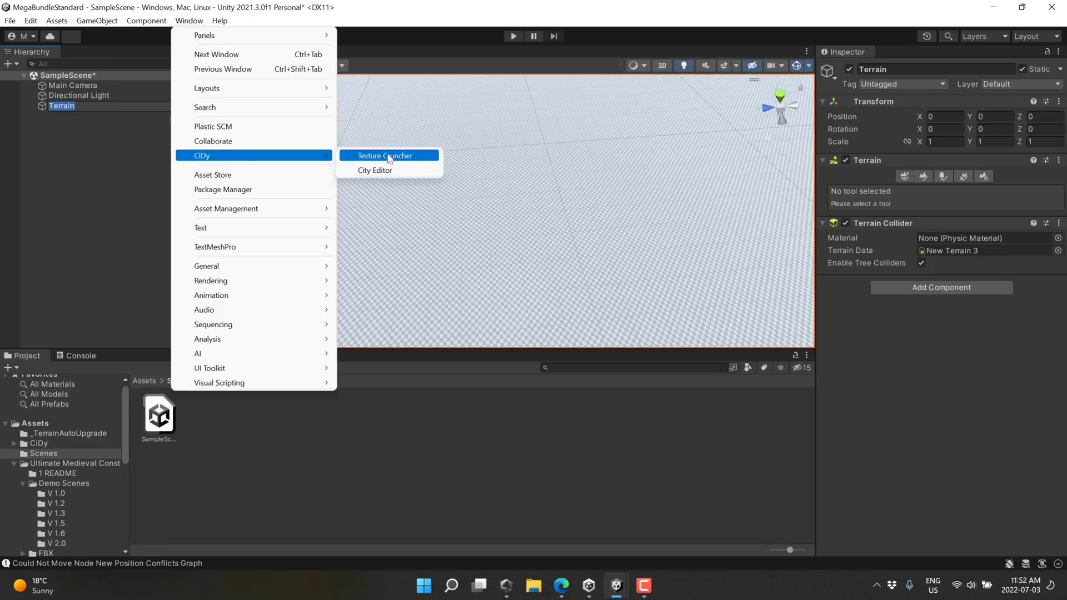
click(412, 170)
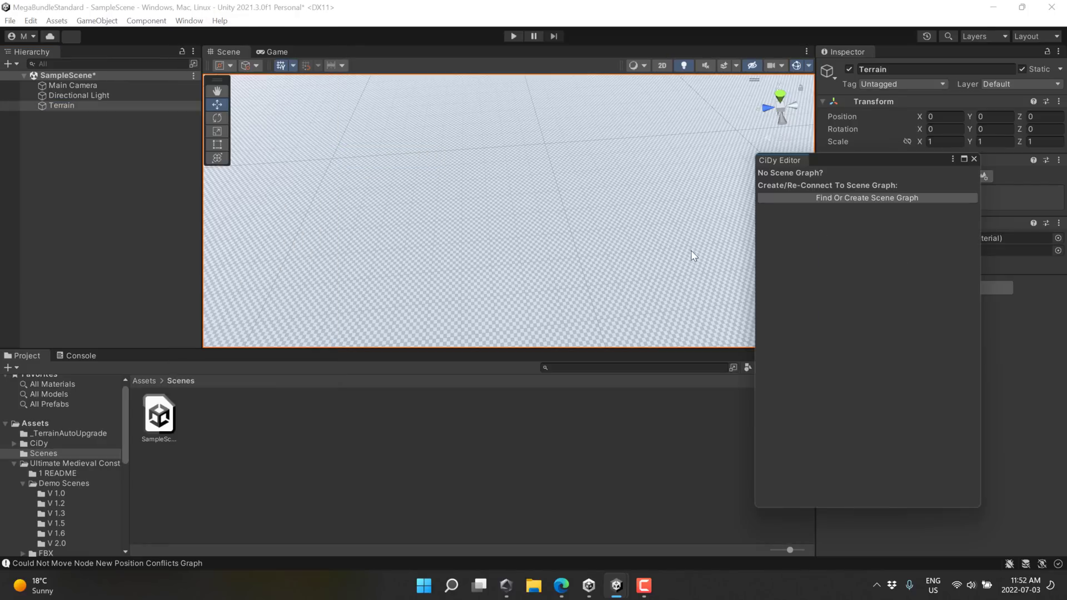
click(898, 199)
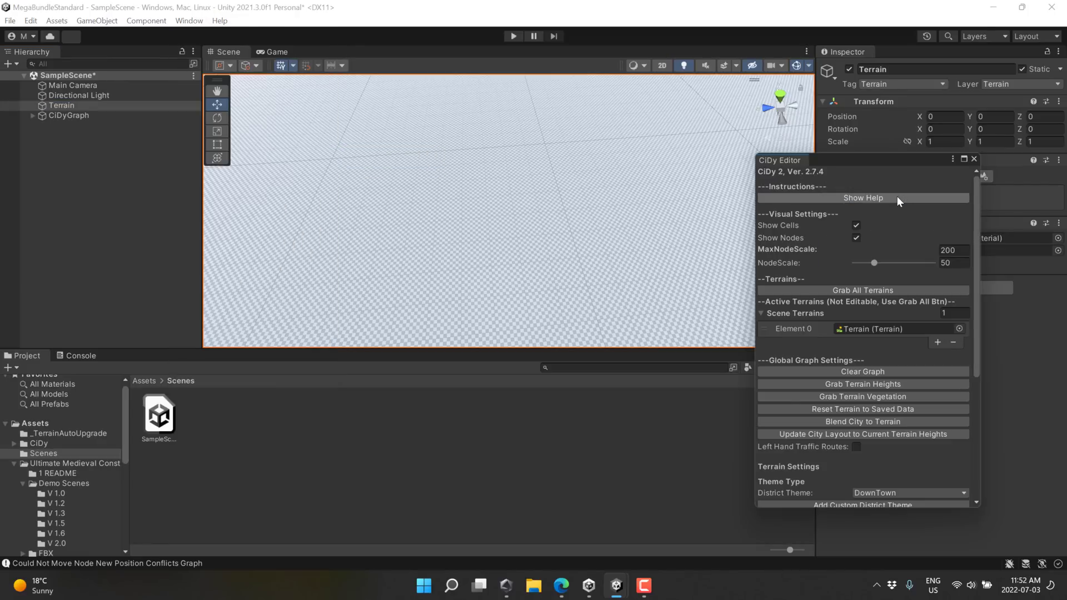
Place four road nodes on the terrain in a closed loop, generating a city block.
click(54, 107)
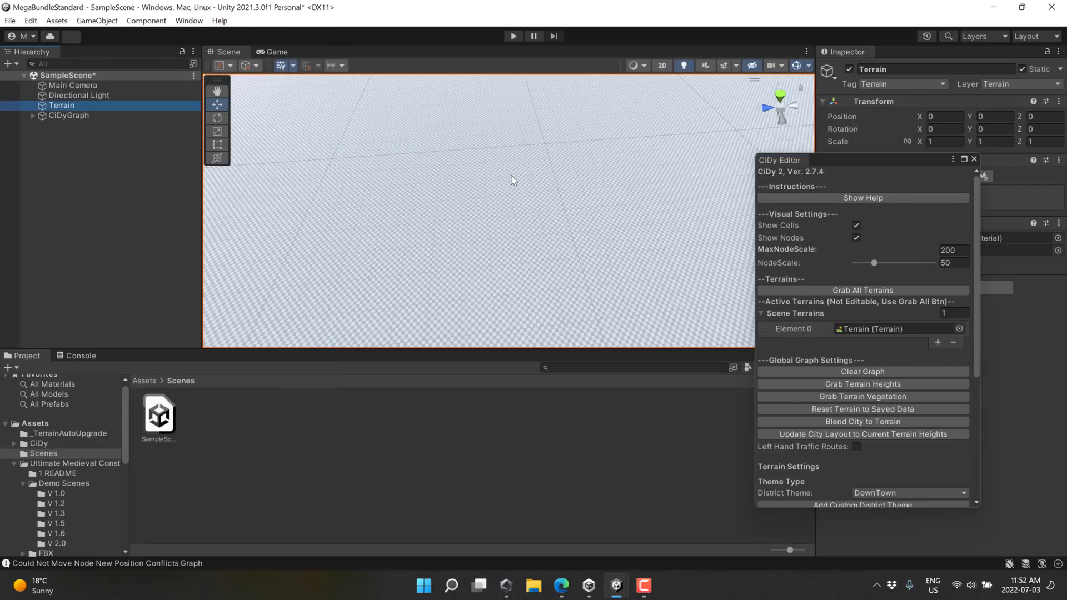
click(396, 195)
shift+click(408, 193)
shift+click(688, 159)
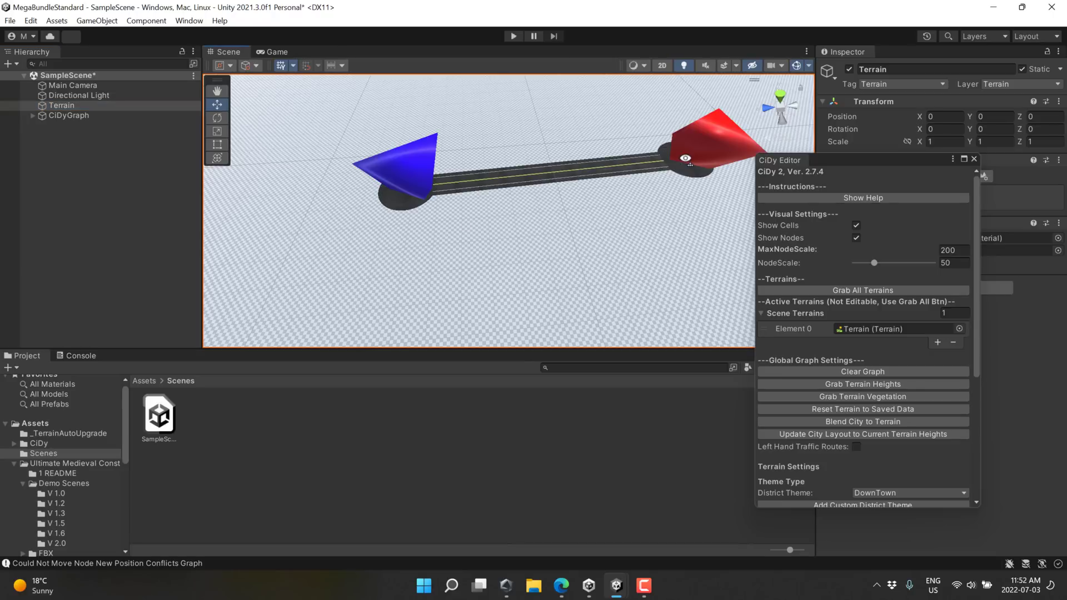
shift+click(726, 287)
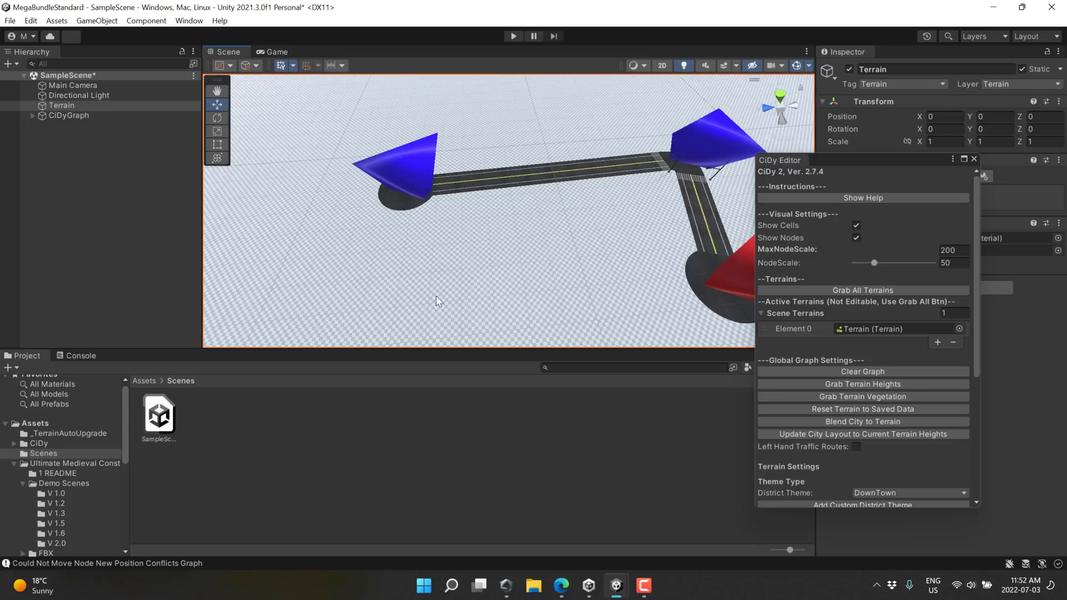
shift+click(417, 305)
shift+click(401, 196)
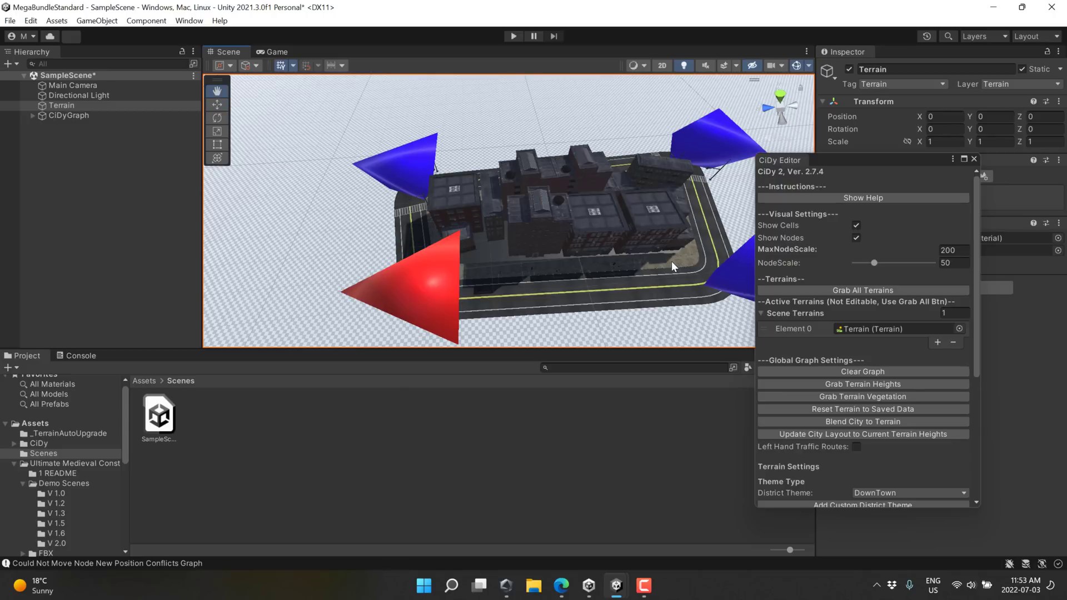
middle_drag(672, 267, 656, 248)
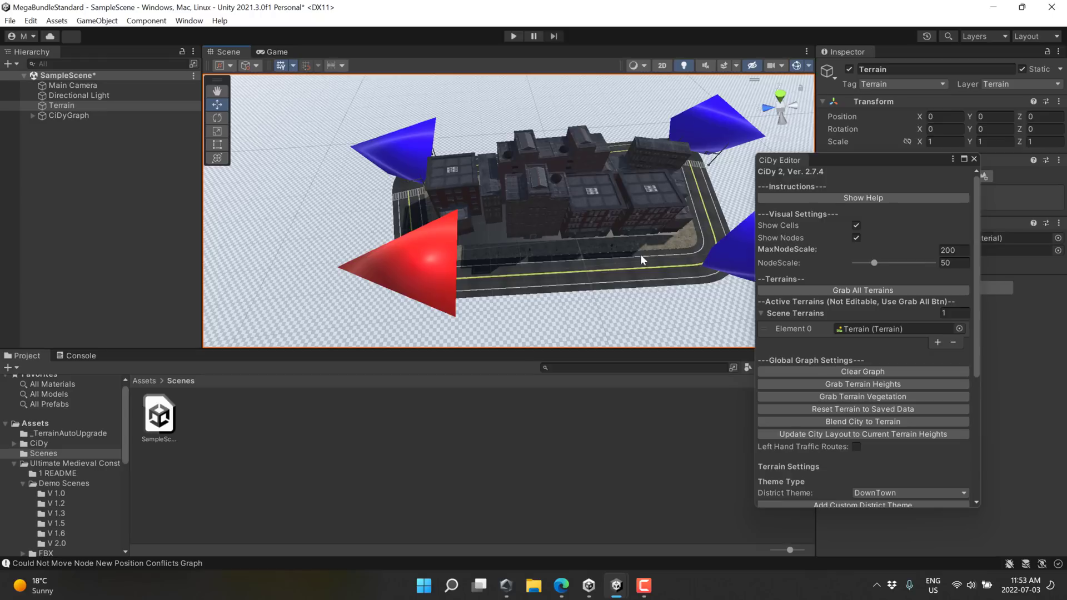
Set the CiDy District Theme to Industrial.
scroll(901, 380, down, 3)
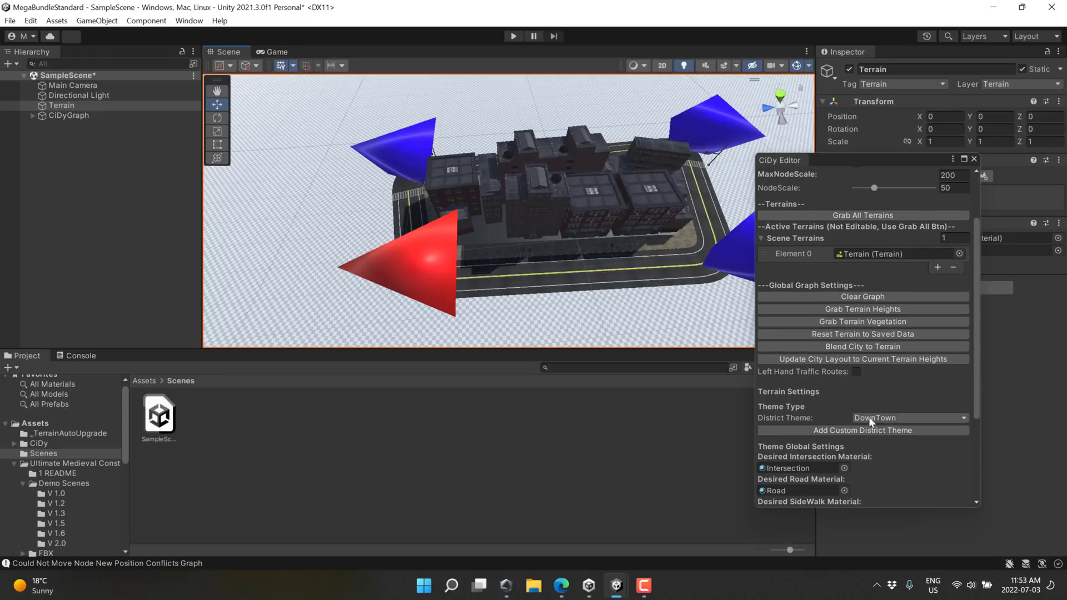
click(908, 420)
click(895, 447)
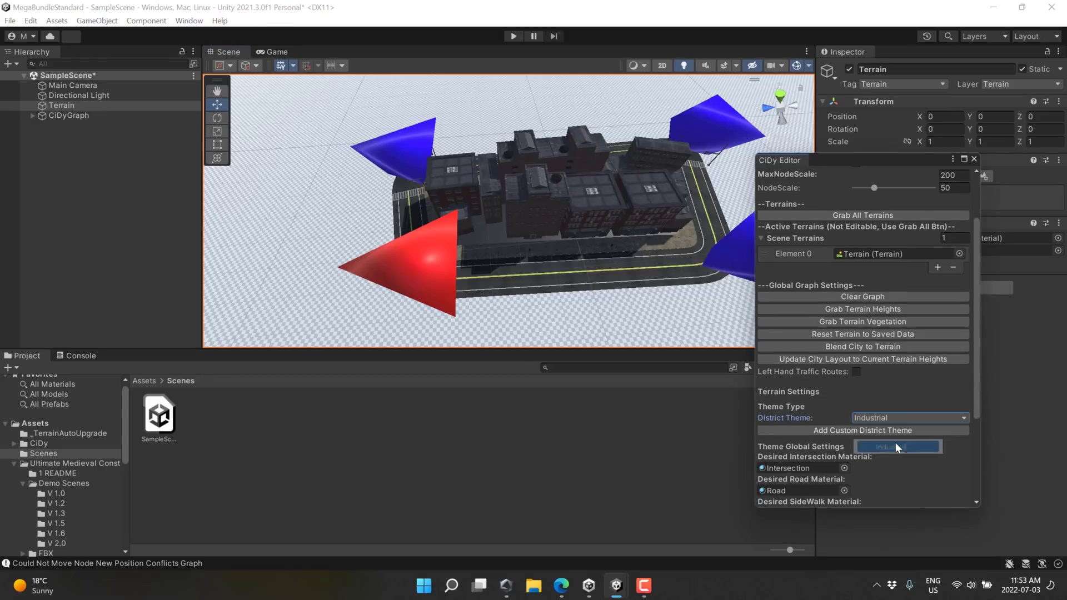
Draw a second road loop from the red node to a blue node, enclosing a new block.
right_drag(280, 263, 240, 278)
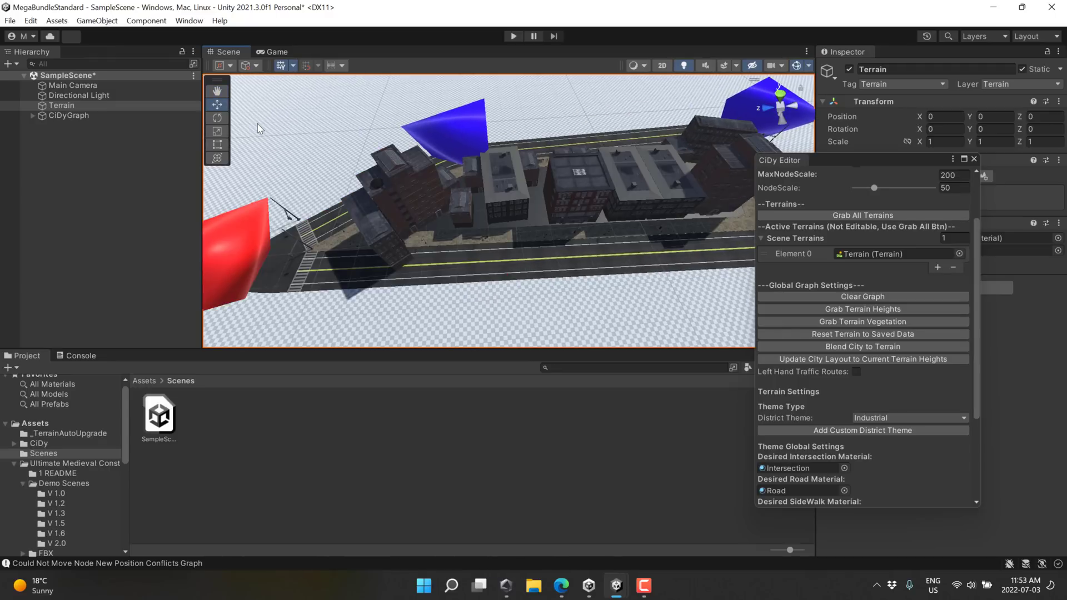
scroll(238, 265, down, 10)
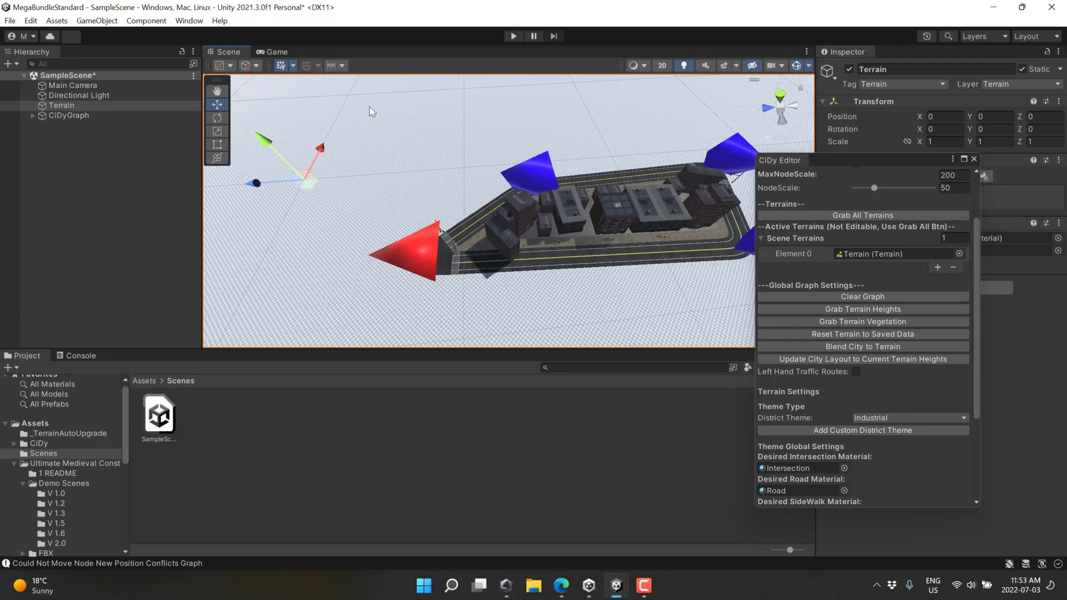
click(392, 112)
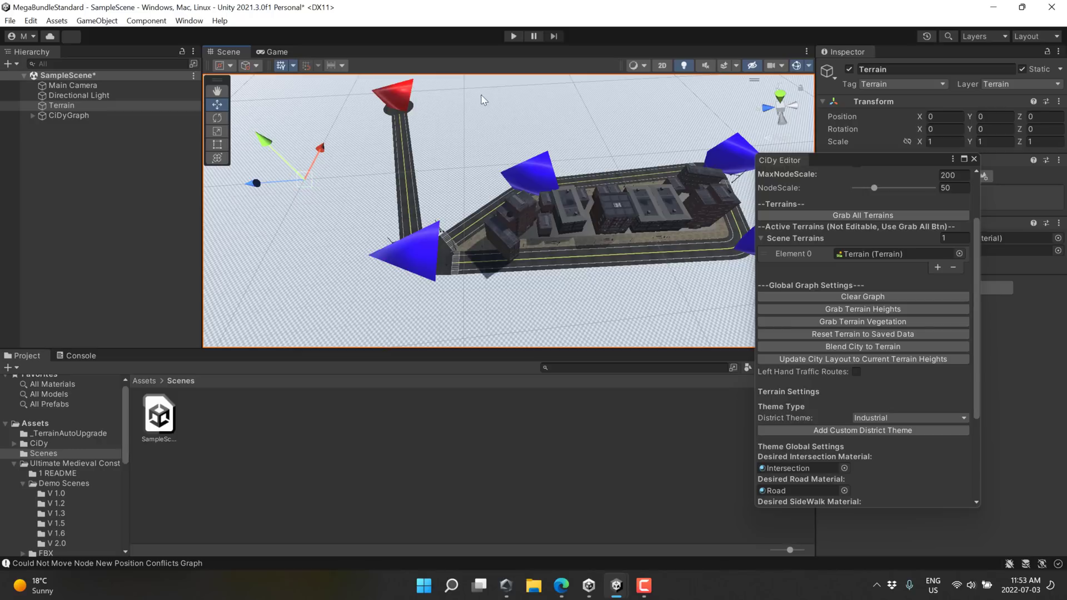
click(519, 85)
click(533, 177)
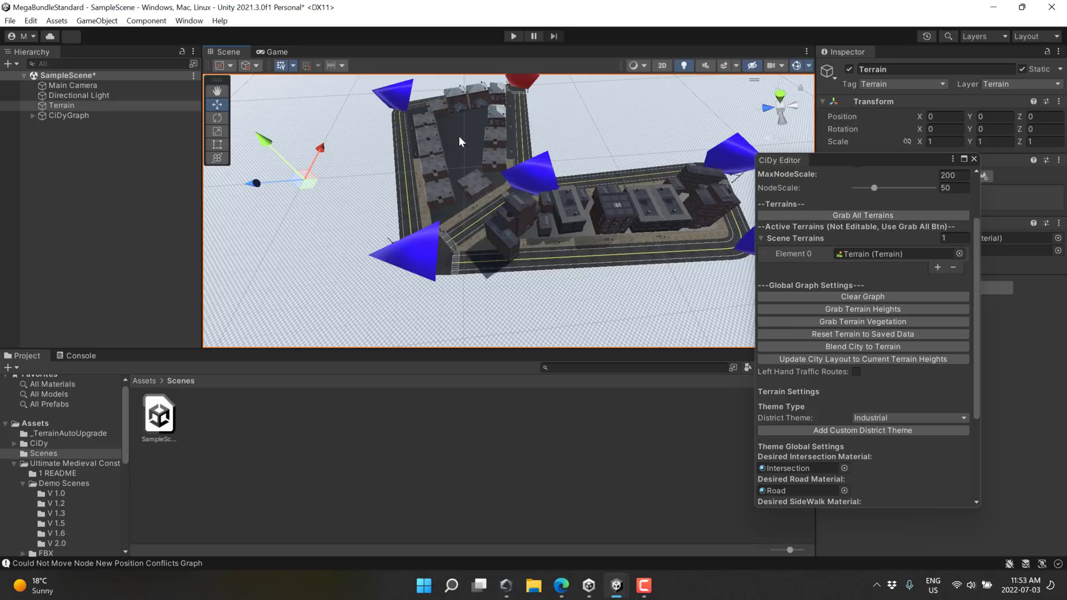
Switch the district theme to Residential, add an upper block, and fly down to street level.
click(885, 419)
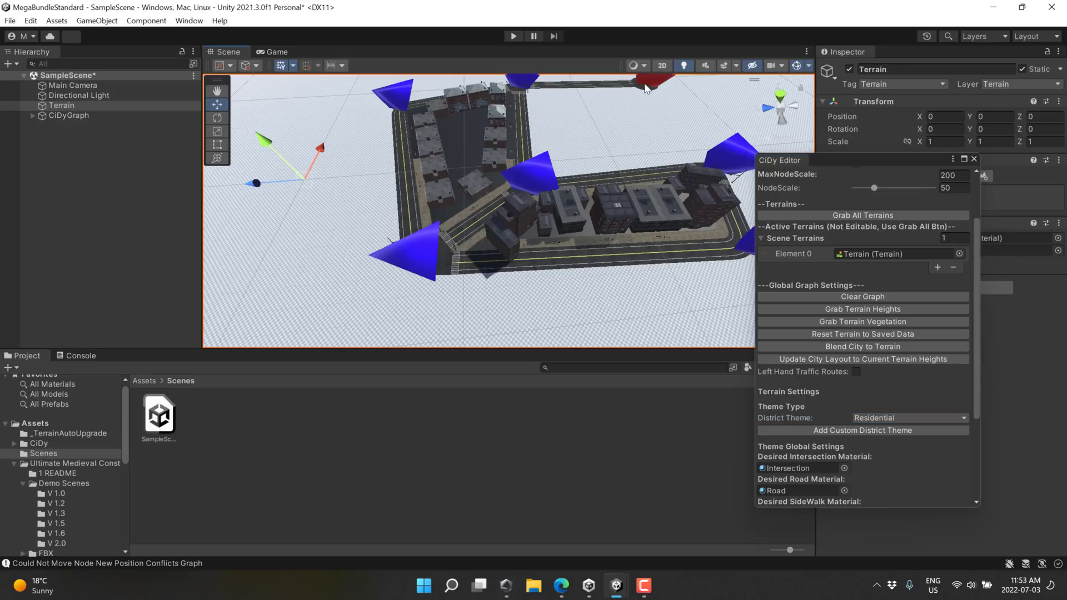
click(716, 158)
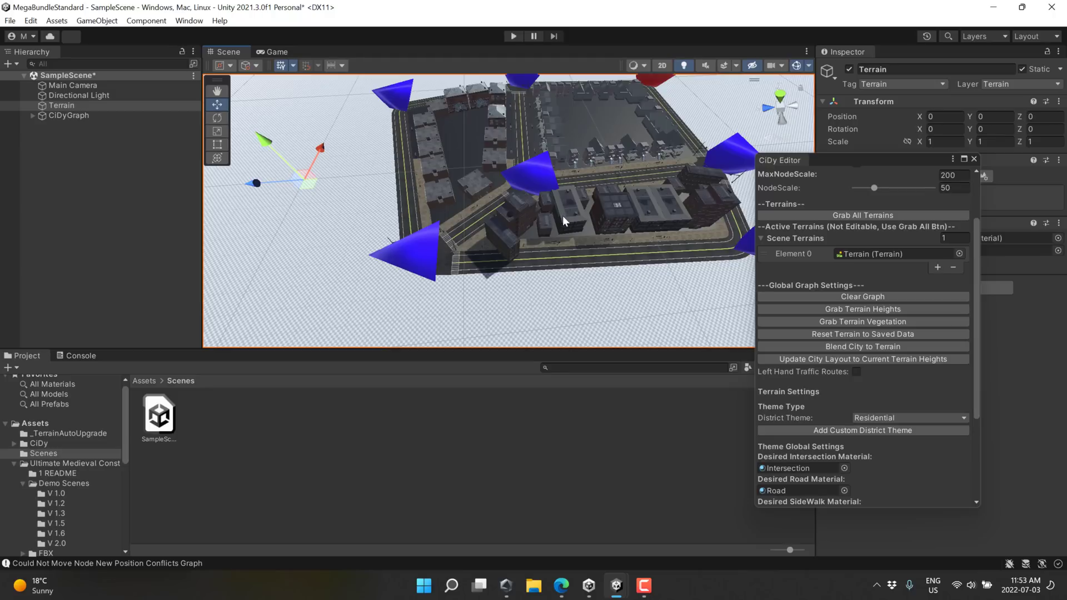
middle_drag(602, 257, 578, 272)
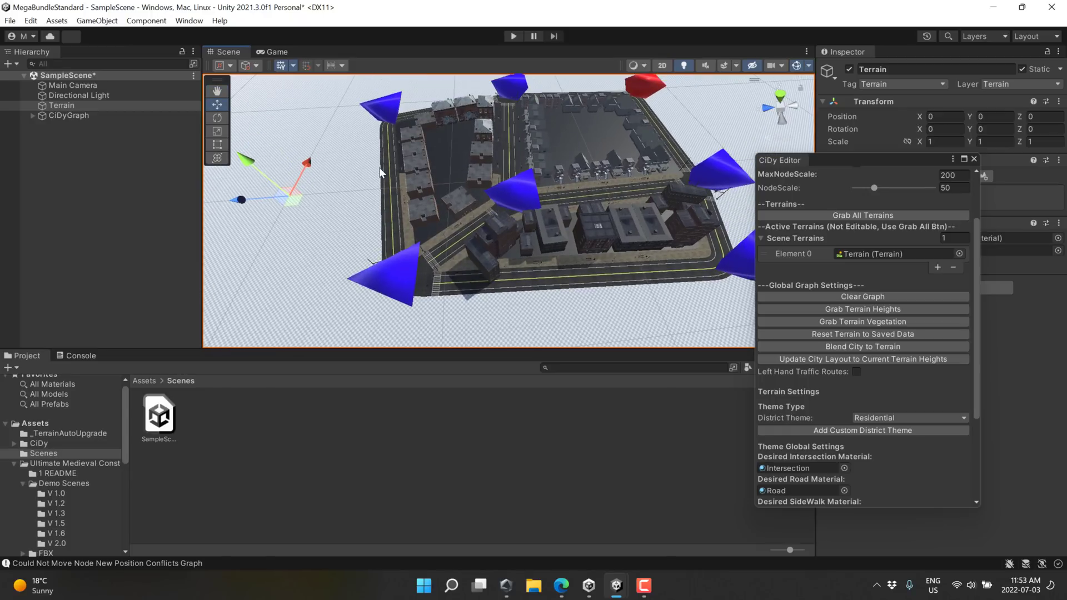
scroll(496, 223, up, 8)
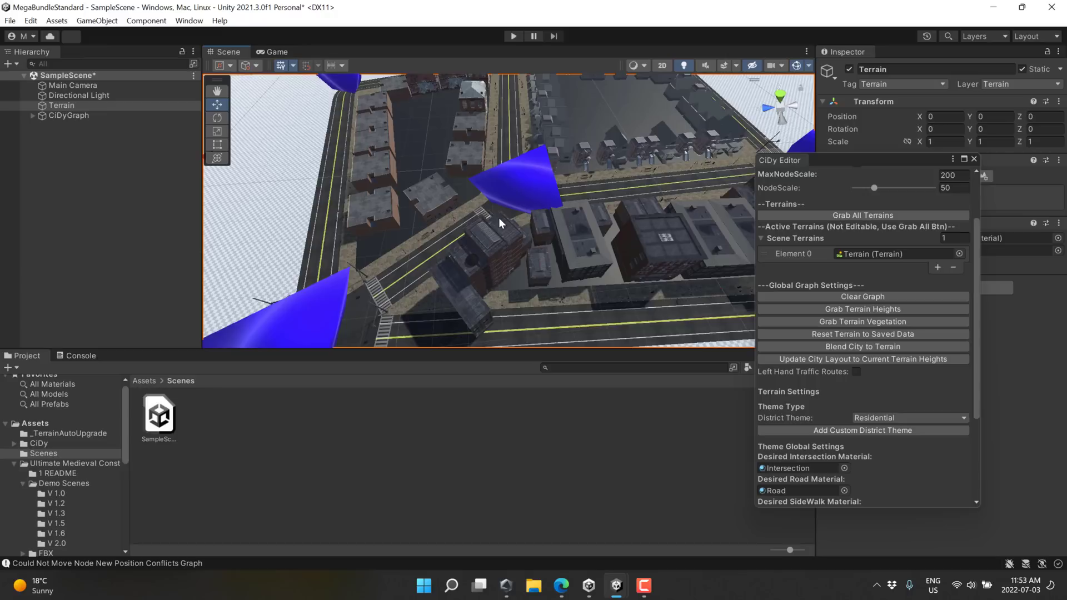
scroll(509, 235, down, 5)
alt+drag(509, 235, 643, 188)
right_drag(643, 188, 272, 111)
Look down the residential street and fly forward past the houses to the traffic-light intersection.
scroll(904, 402, down, 3)
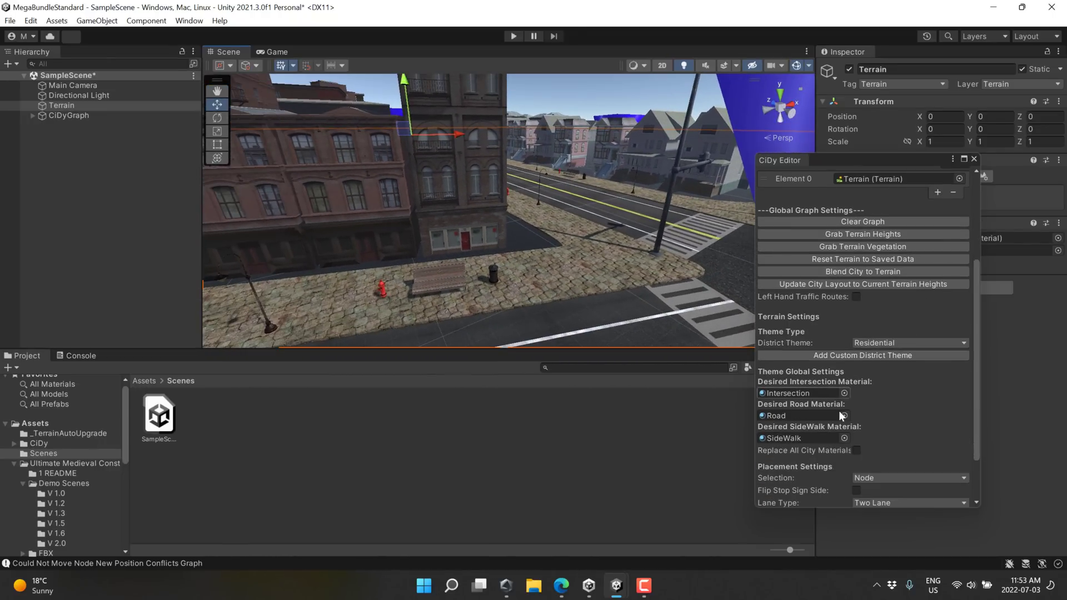
scroll(800, 431, down, 1)
scroll(802, 418, up, 2)
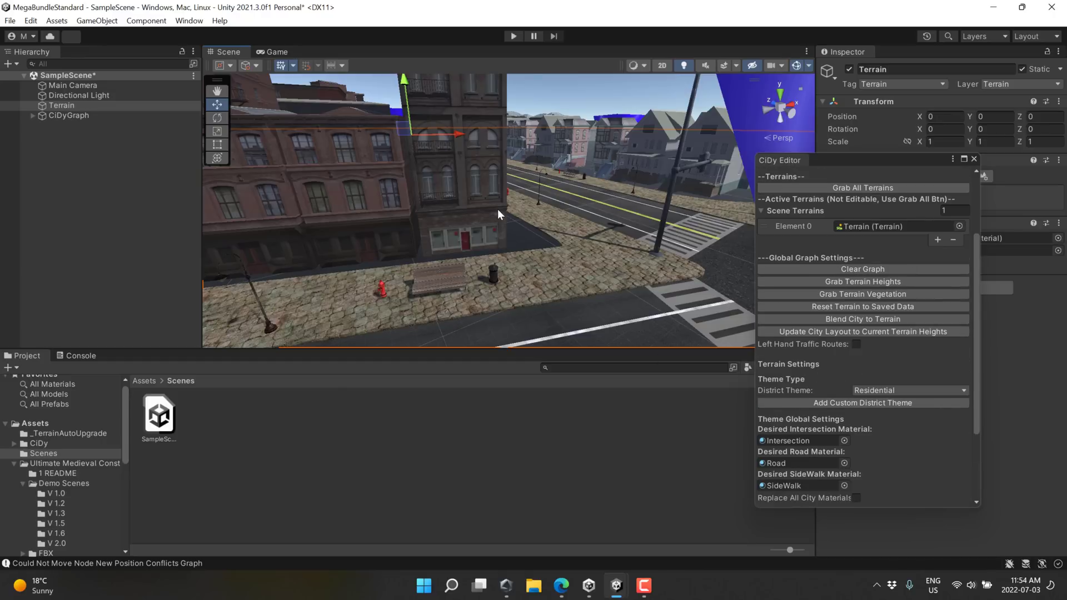
right_drag(499, 214, 437, 198)
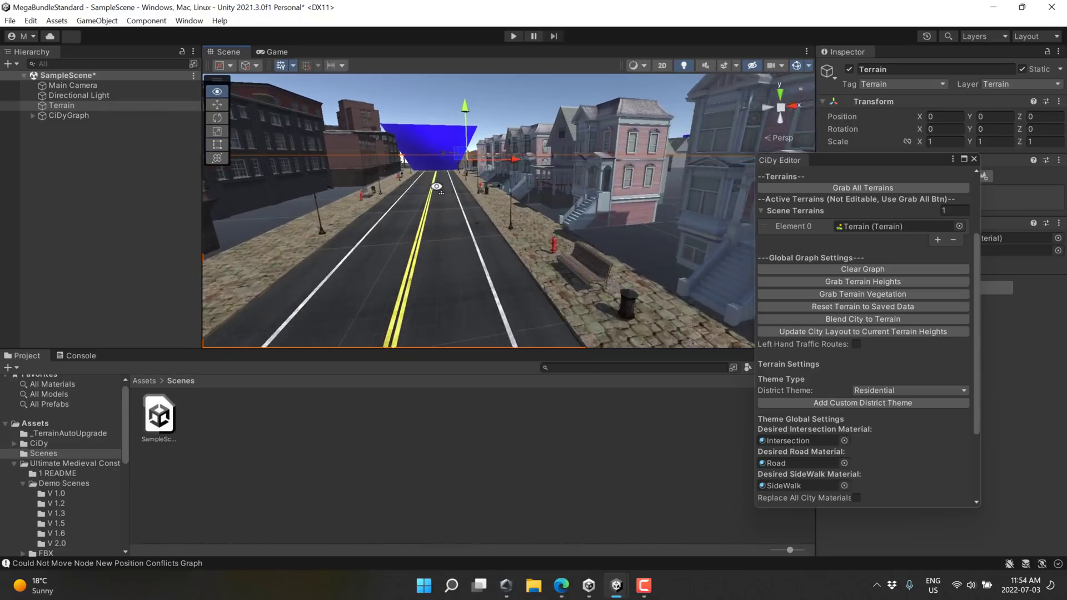
right_drag(607, 195, 340, 216)
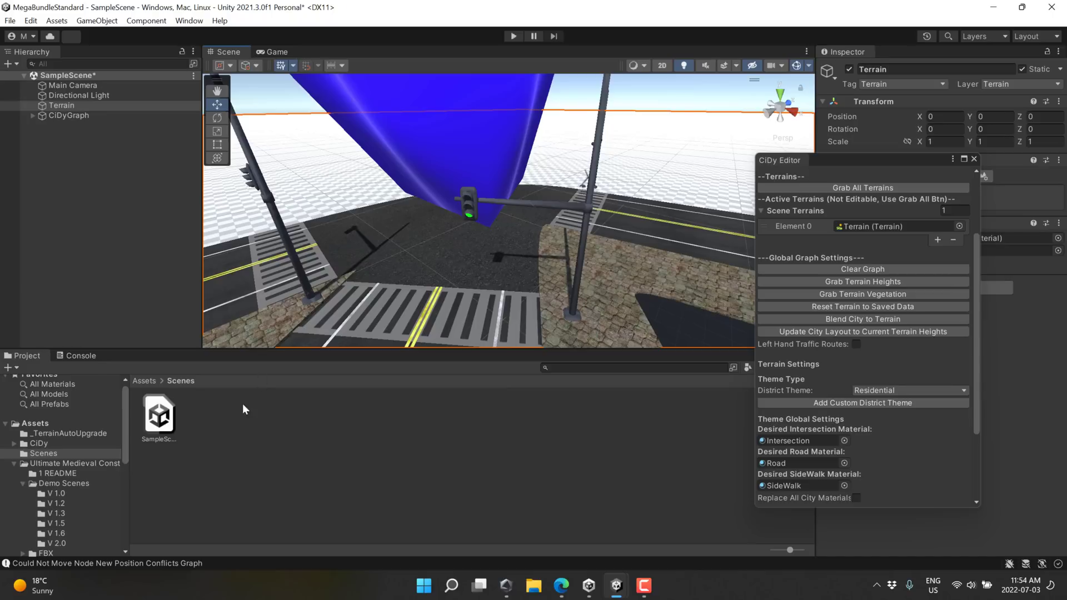
scroll(70, 484, down, 3)
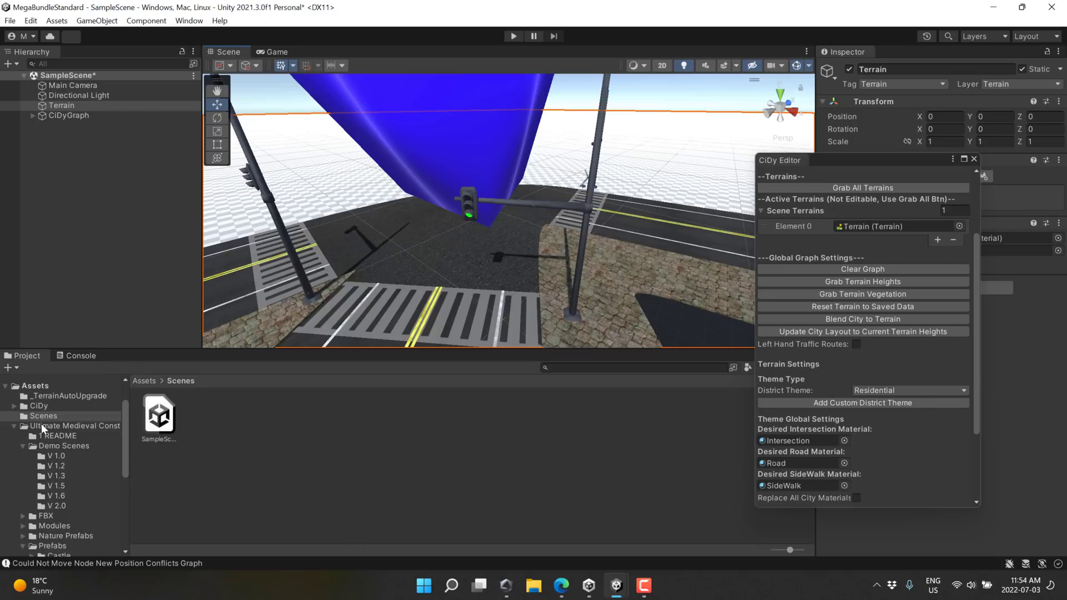
Open the V 2.0 demo scene 2022_Demo_New_A without saving SampleScene, then orbit to the castle wall.
scroll(68, 465, down, 3)
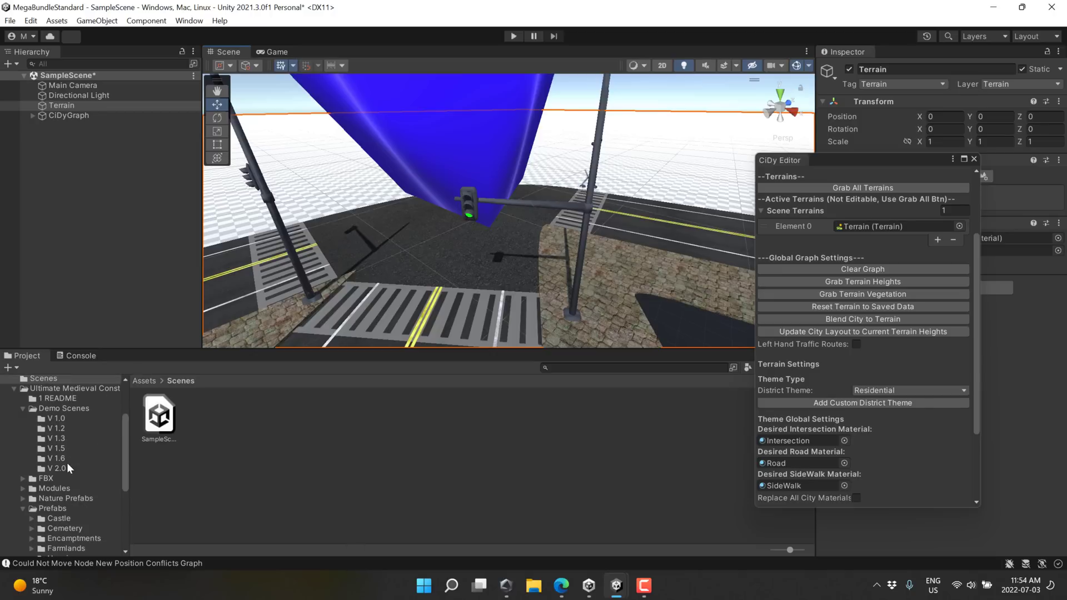
click(56, 460)
click(61, 467)
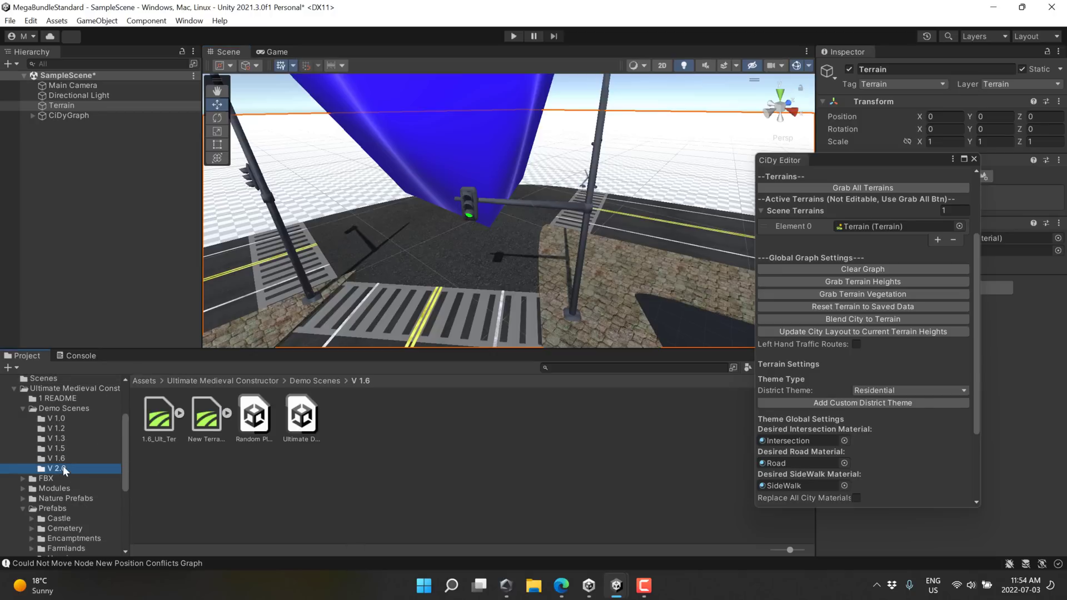
double_click(168, 420)
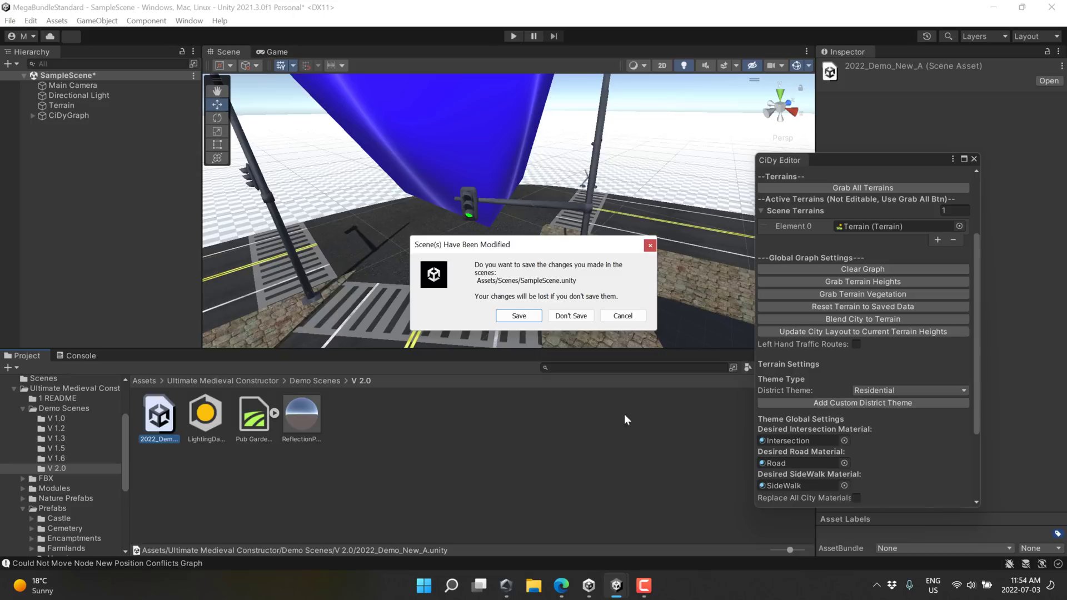
click(572, 316)
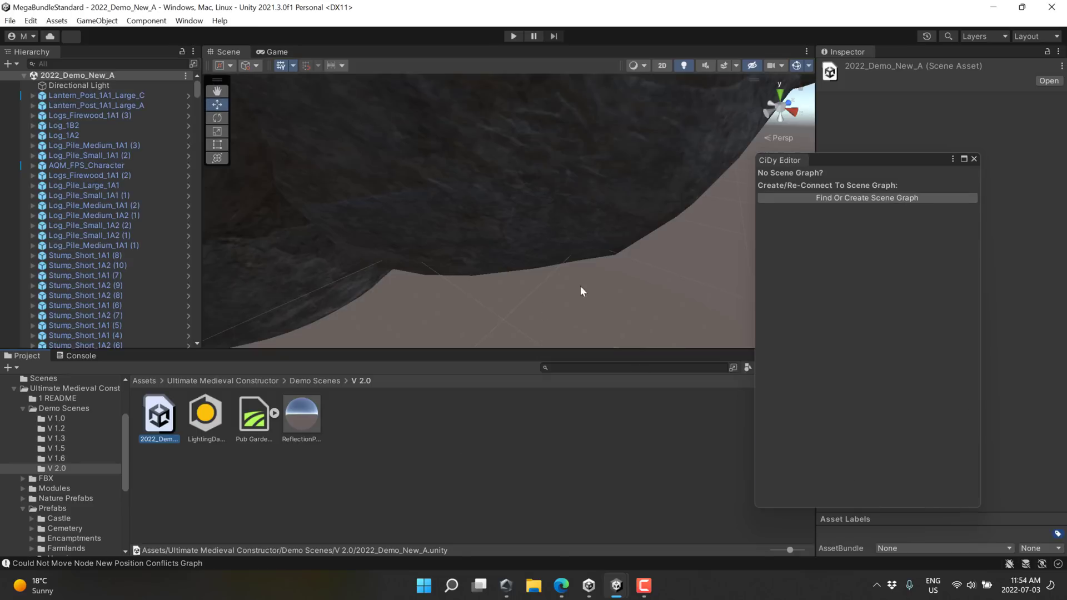
double_click(88, 196)
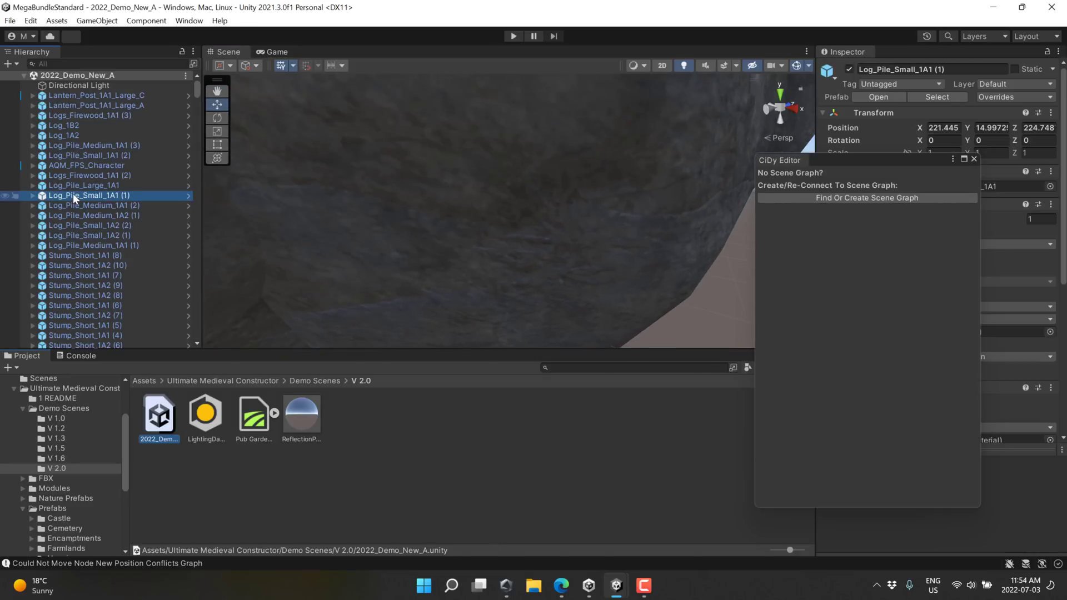
alt+drag(533, 222, 206, 267)
Browse the Castle prefab folders: Advanced Castle, Fast Castle and Levels of Building.
scroll(82, 472, down, 4)
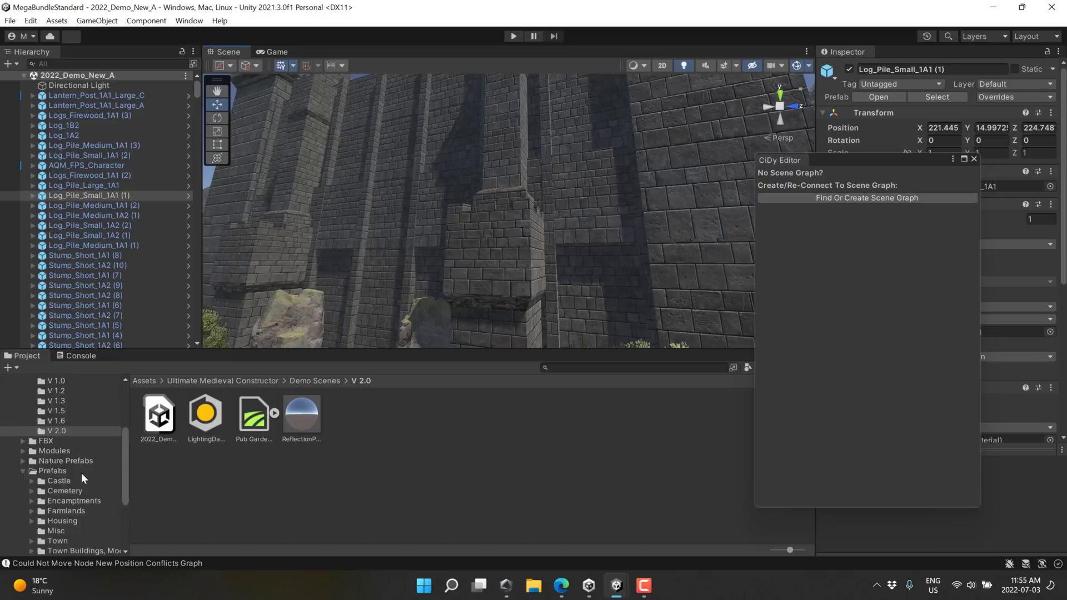
click(56, 406)
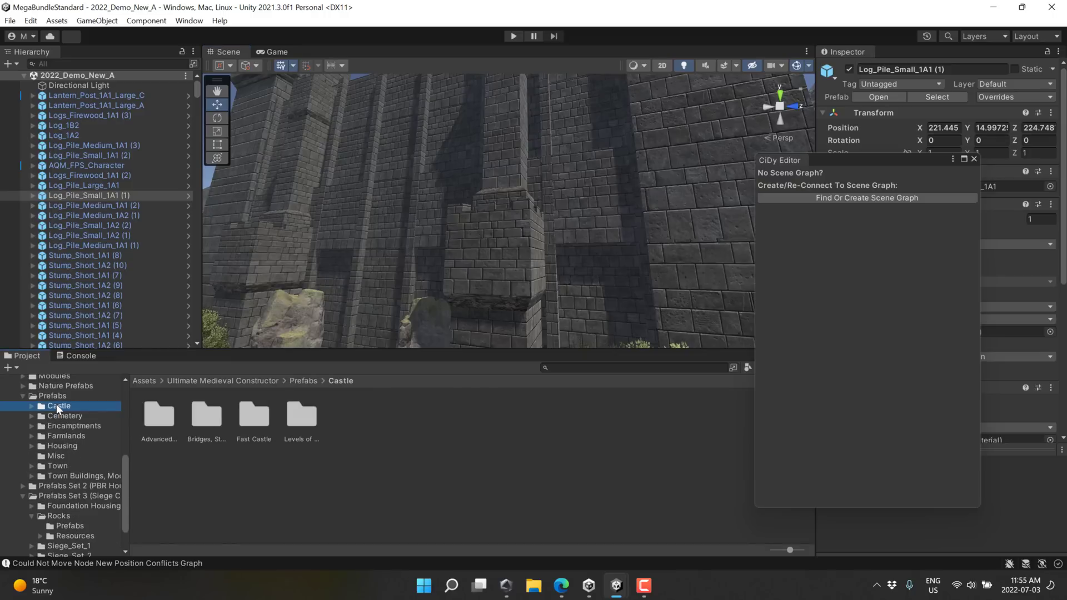
double_click(161, 414)
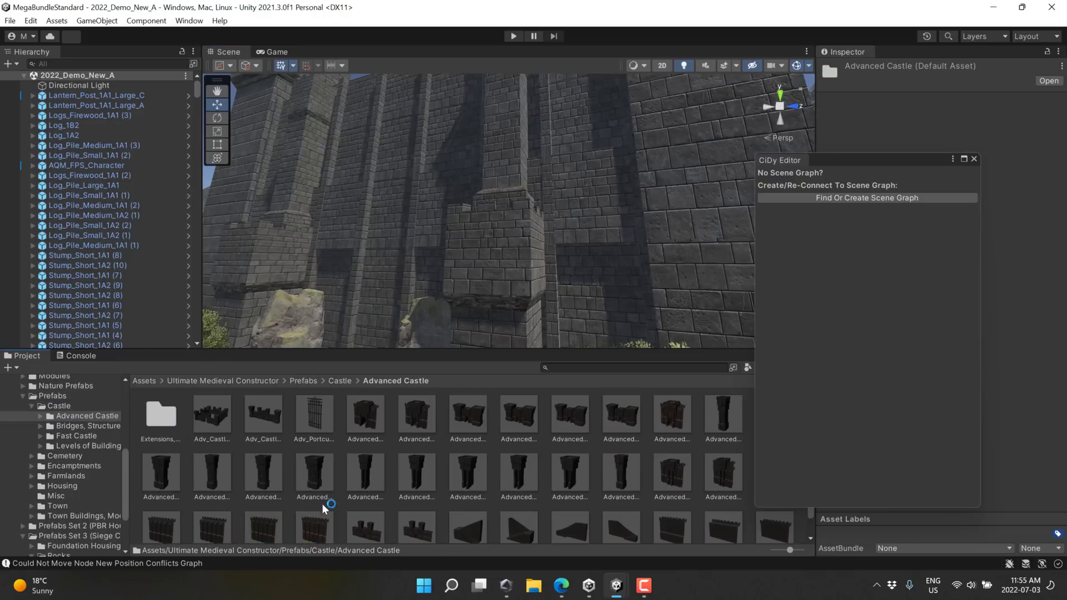
click(77, 437)
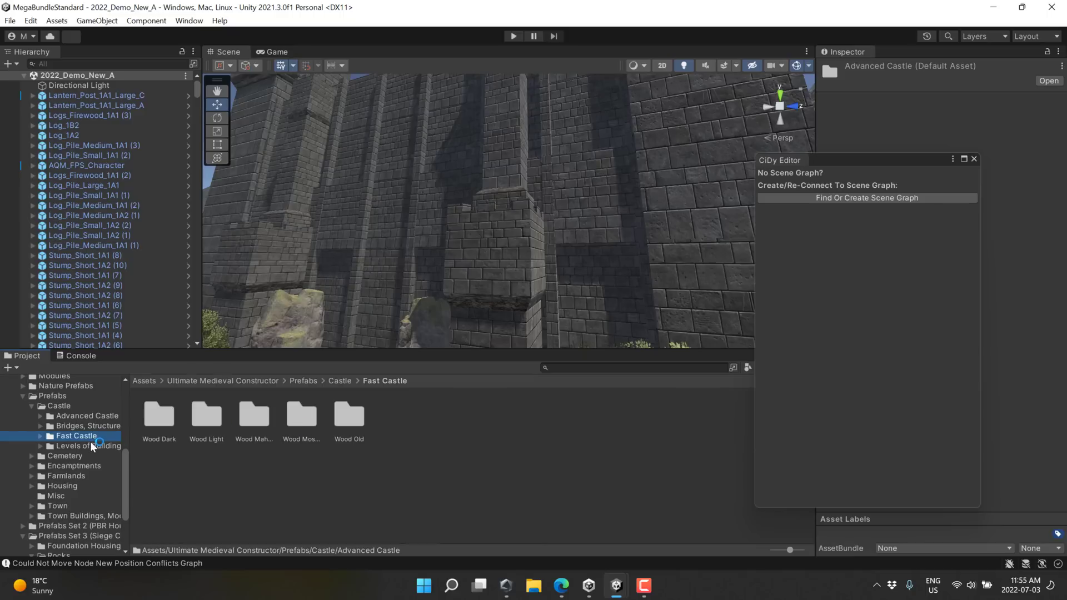
click(93, 446)
scroll(37, 418, down, 2)
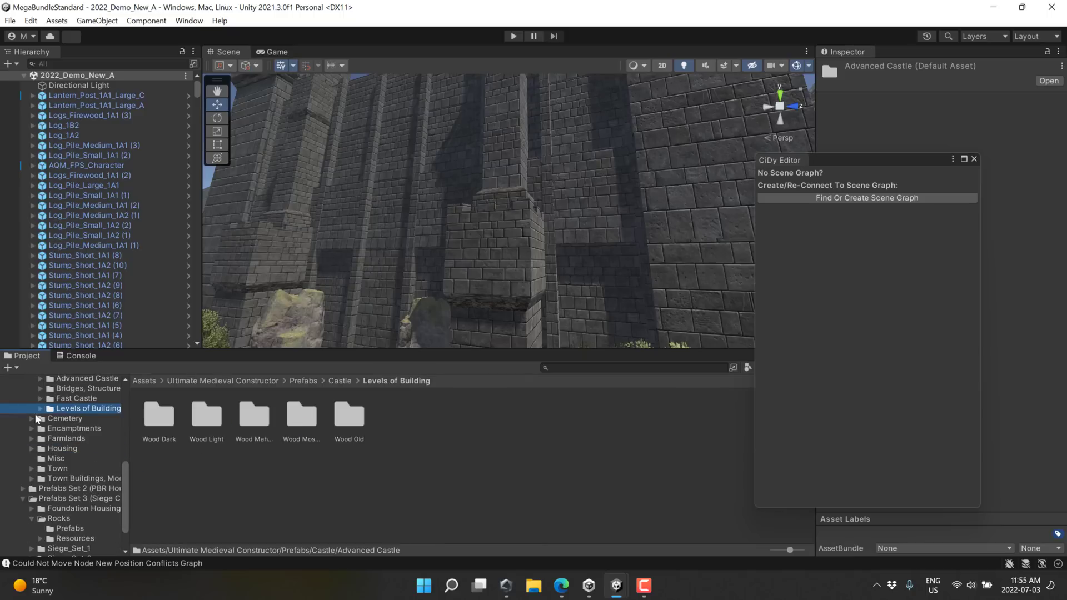
scroll(74, 476, down, 2)
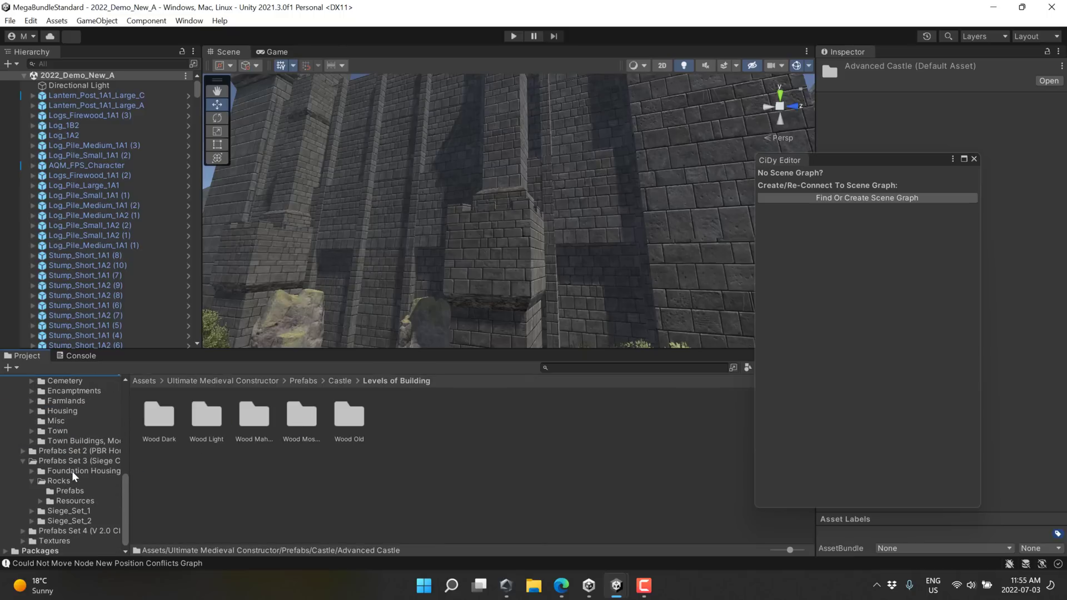
scroll(76, 484, down, 1)
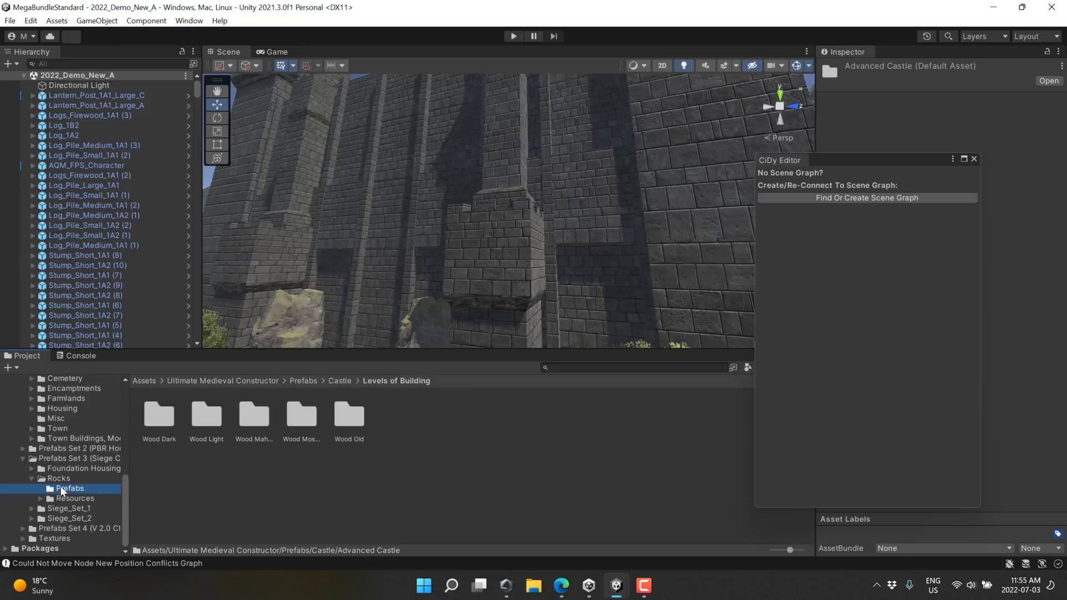
Browse Prefabs Set 2 Advanced Housing down to Beds, Carpets, then switch to the Beech_Forest window.
click(65, 449)
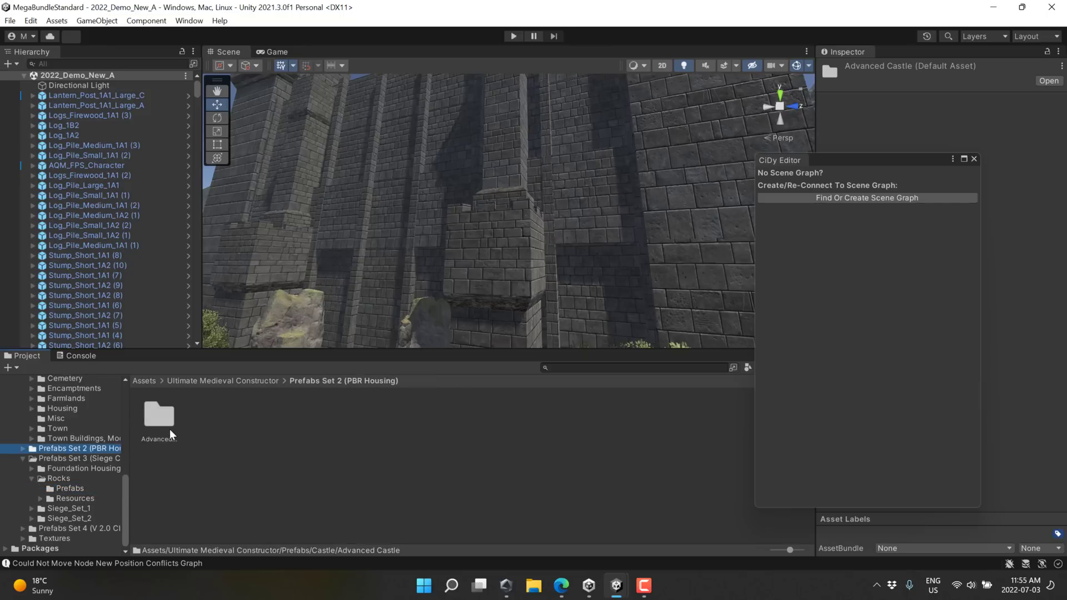
double_click(160, 415)
double_click(206, 417)
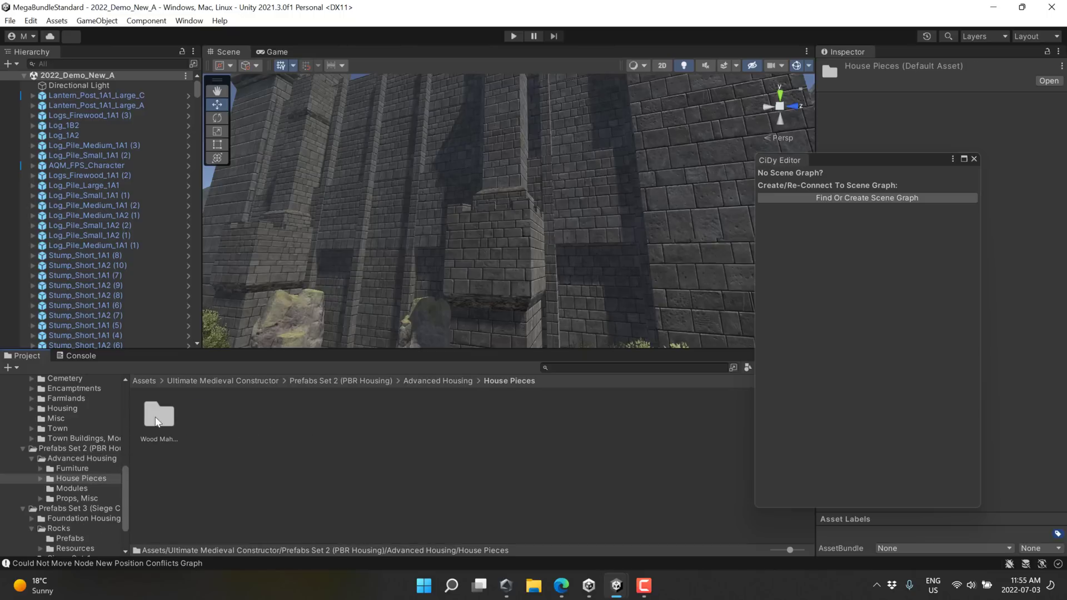
click(425, 382)
double_click(158, 416)
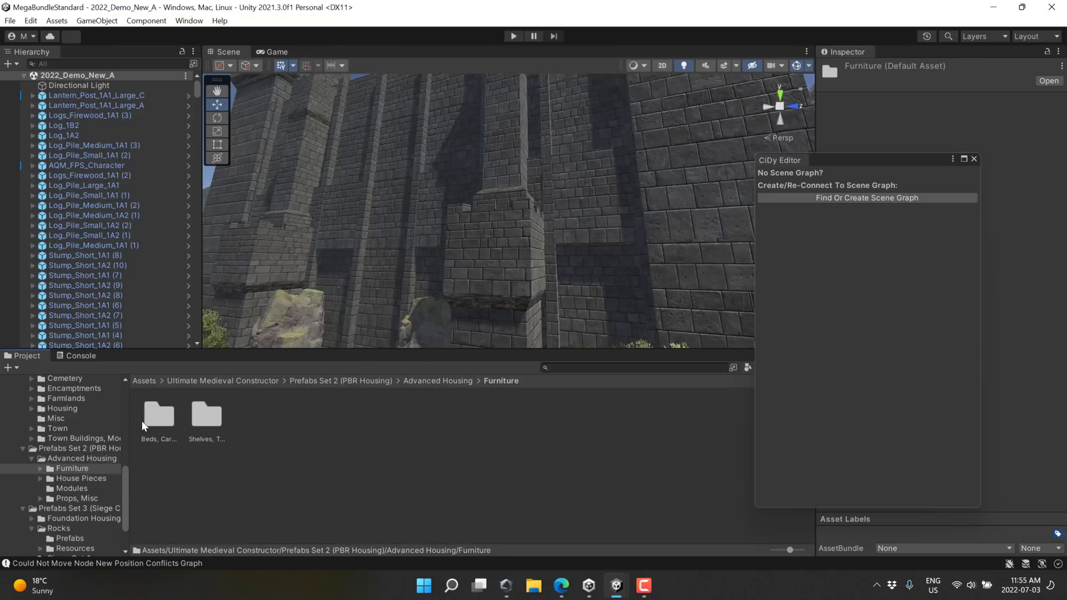
double_click(156, 417)
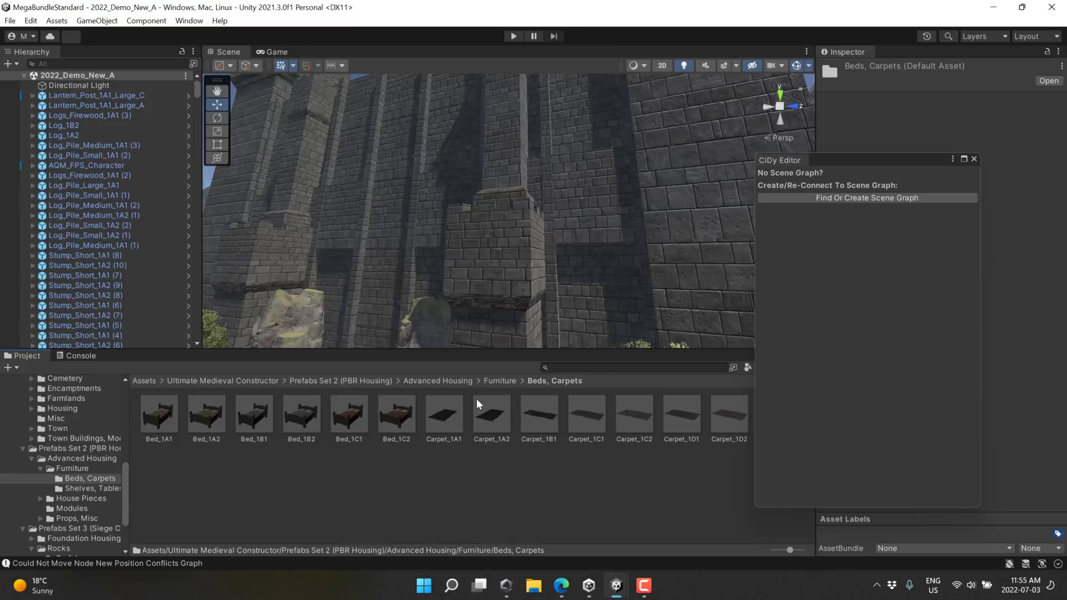
click(615, 587)
click(638, 514)
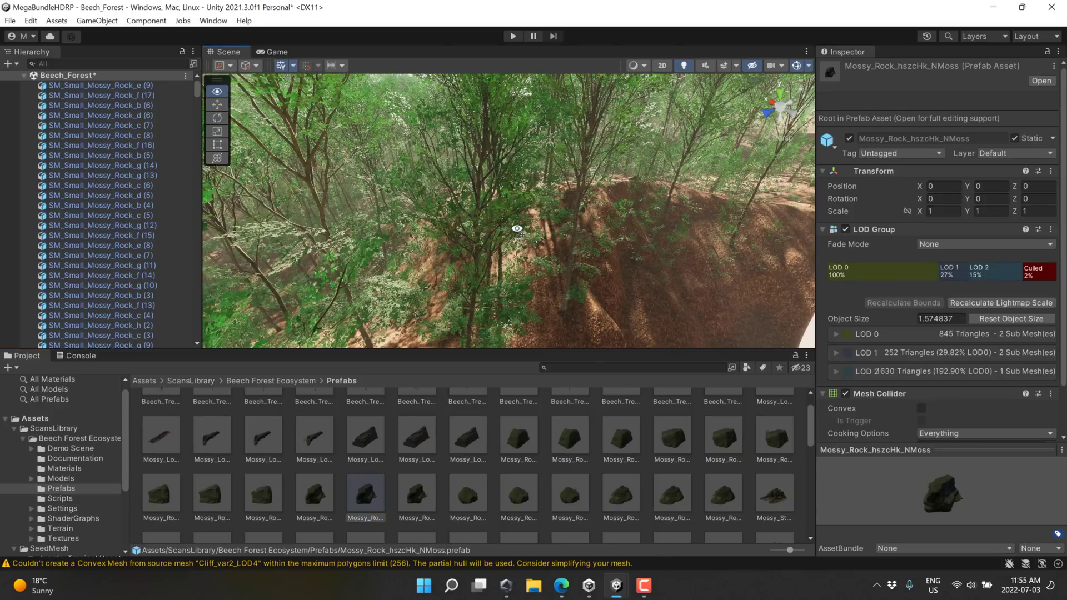
Fly into the beech forest and select Beech_Tree_a (132) to view its four-level LOD Group.
right_drag(516, 232, 527, 188)
key(w)
right_drag(322, 178, 543, 196)
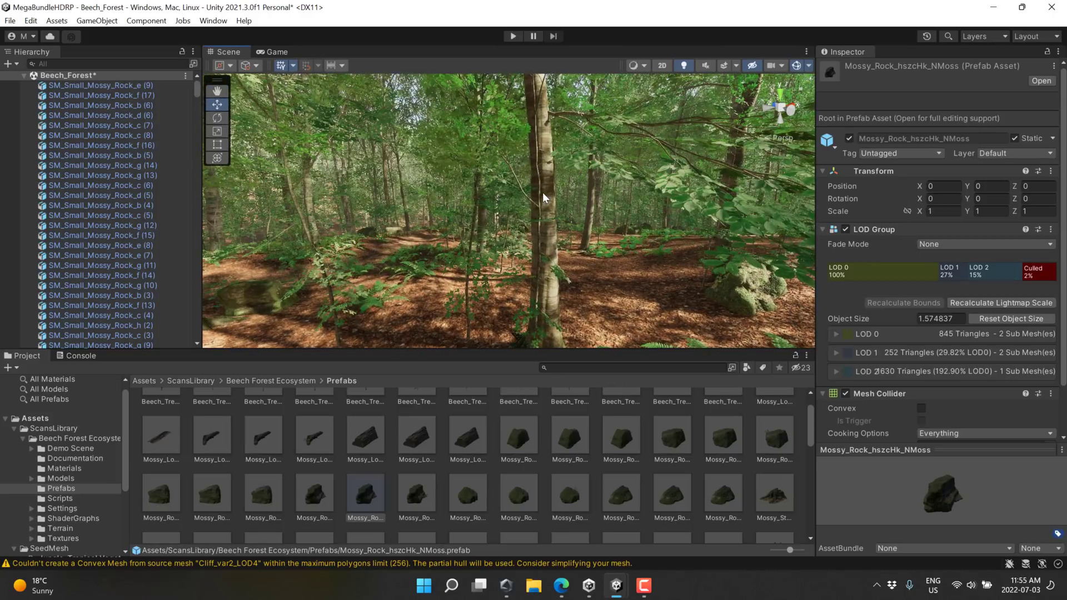
click(543, 192)
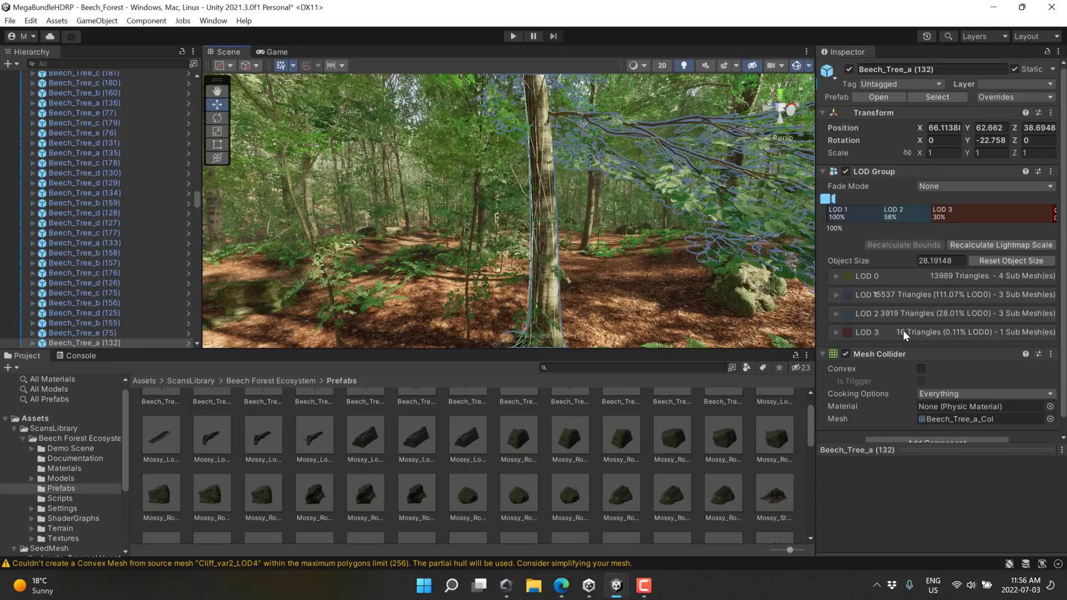
Fly through the beech forest and back toward Beech_Tree_a (132) until it switches to LOD 2.
right_drag(688, 214, 228, 225)
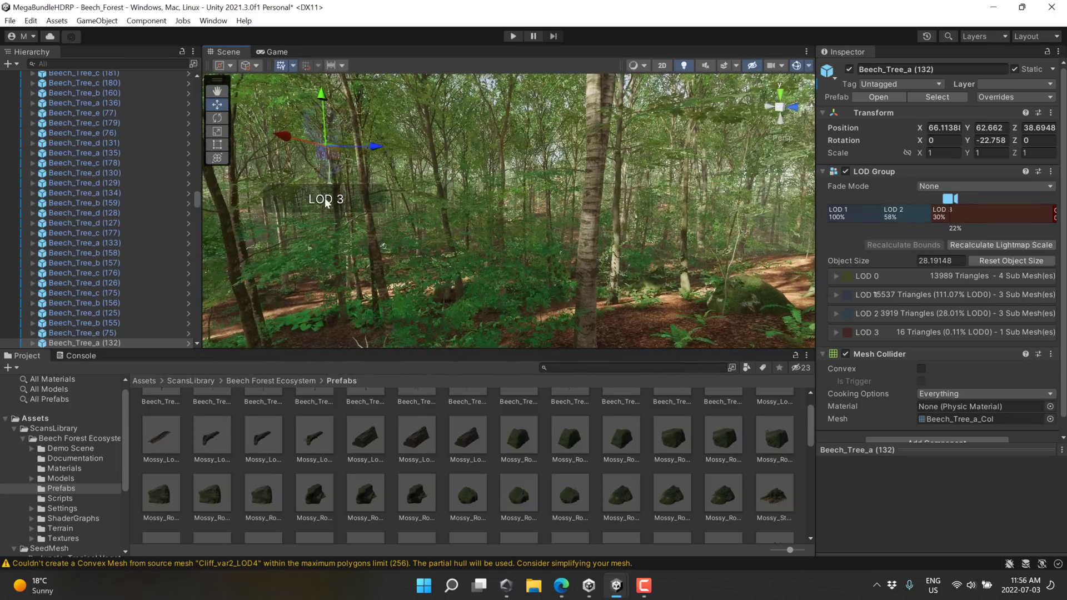
right_drag(498, 214, 428, 176)
key(w)
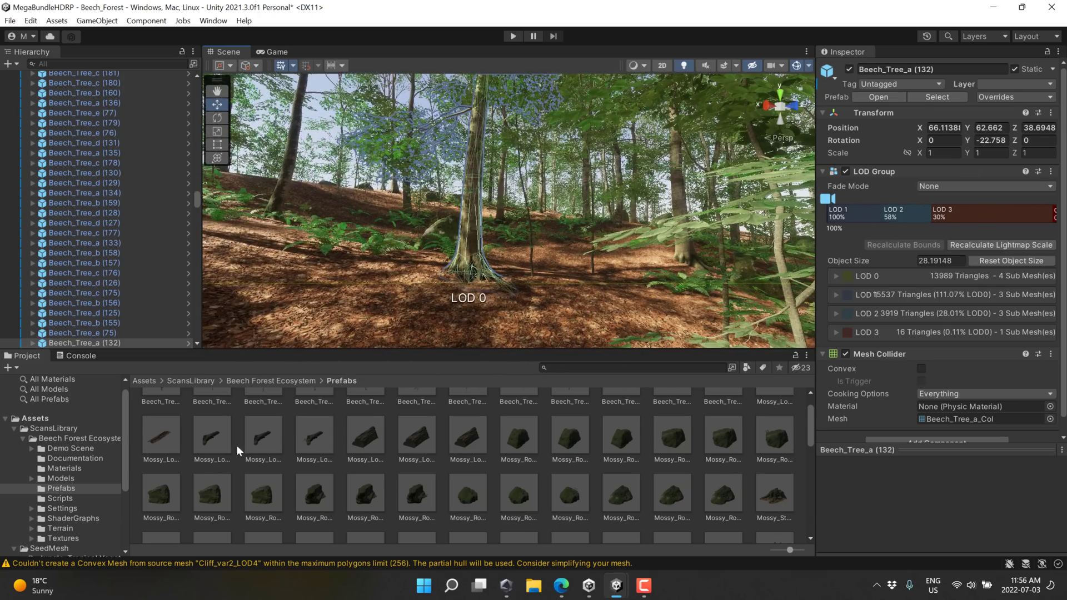
Open the Jungle scene from Jungle-Tropical Vegetation > Scene, discarding the Beech Forest changes.
scroll(351, 448, down, 15)
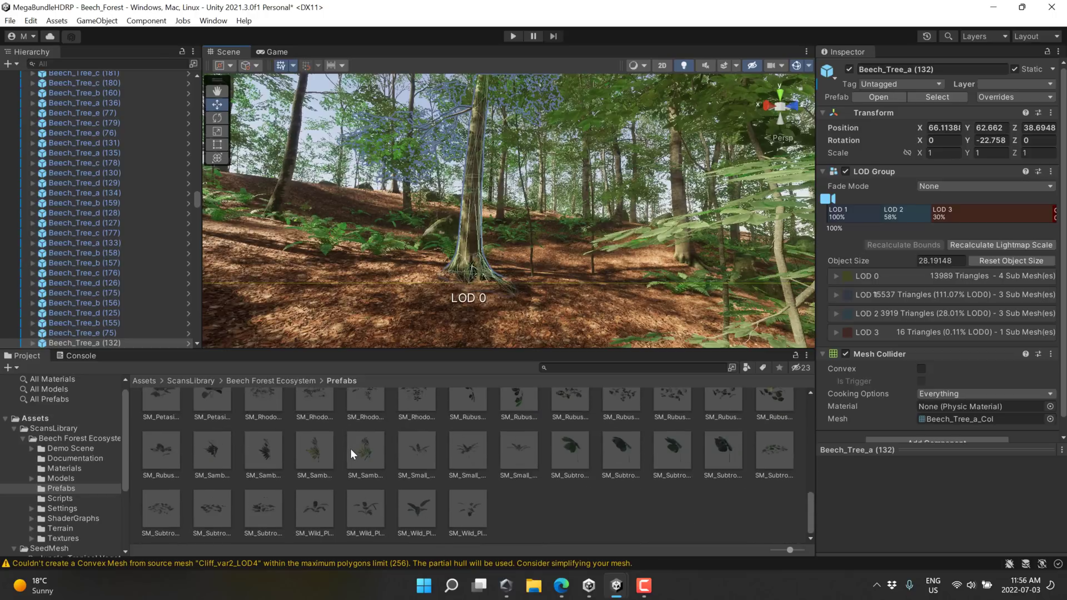
scroll(350, 449, up, 15)
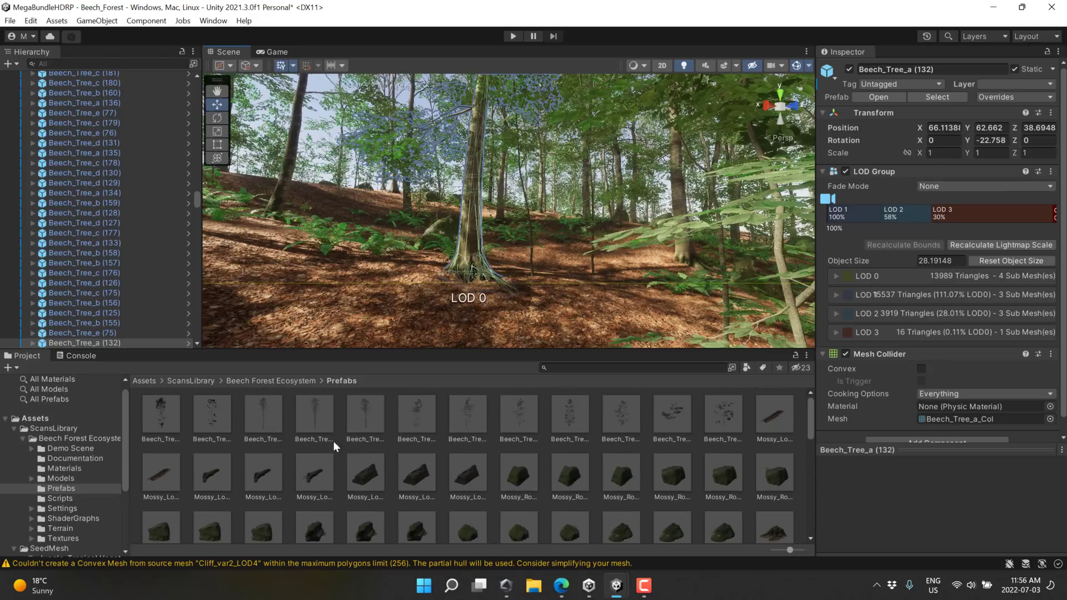
scroll(65, 442, down, 5)
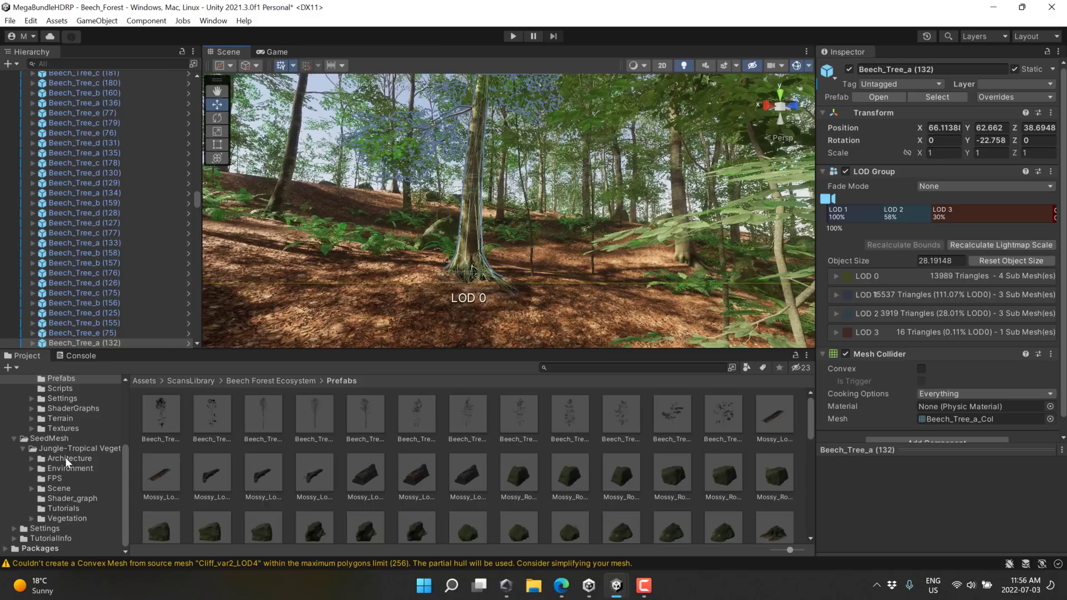
click(56, 488)
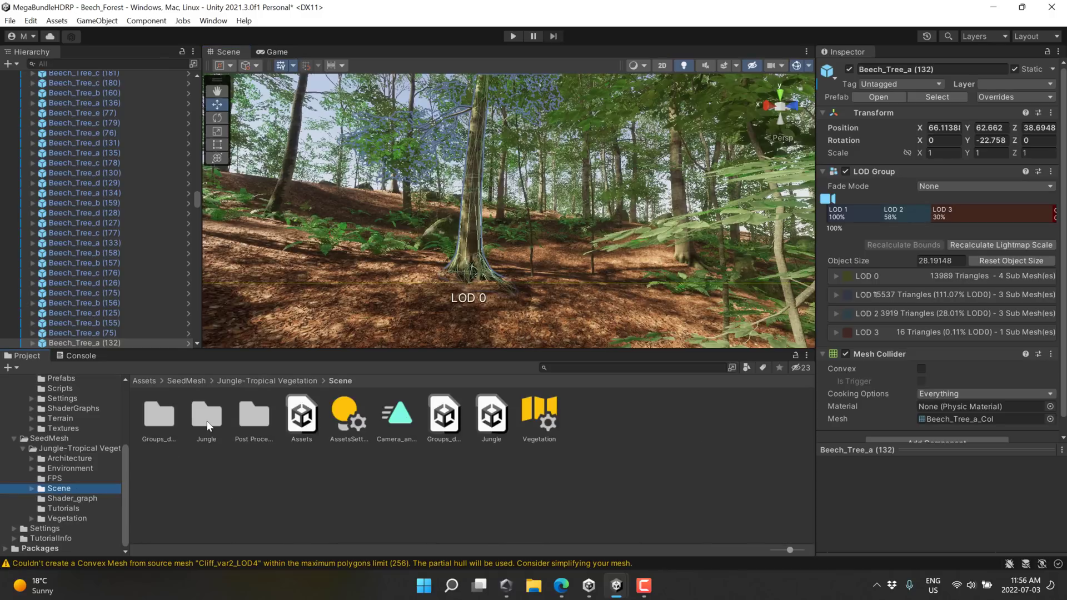
double_click(489, 418)
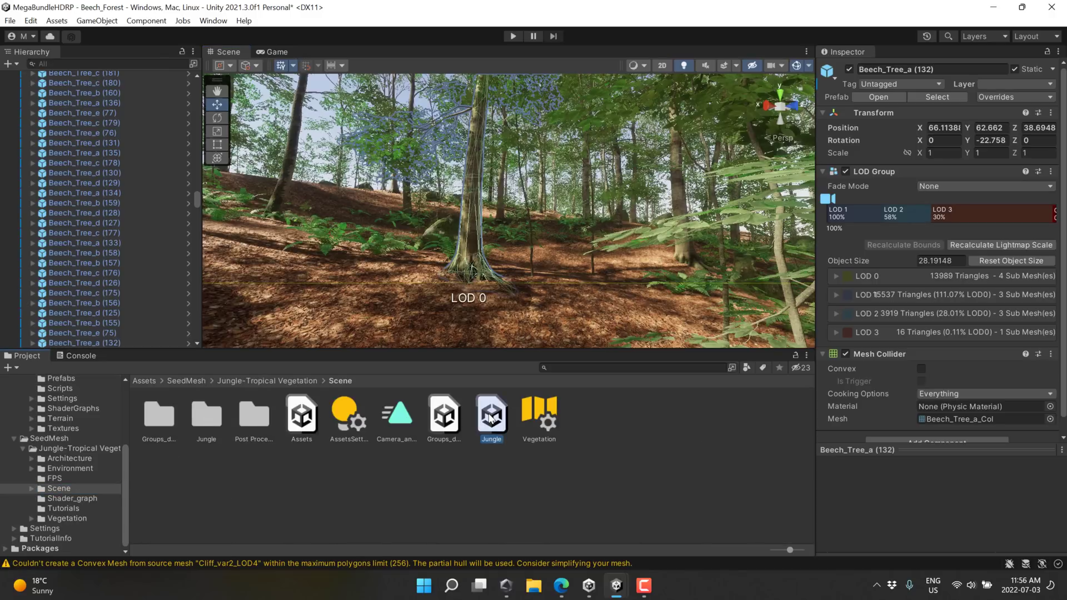
click(572, 322)
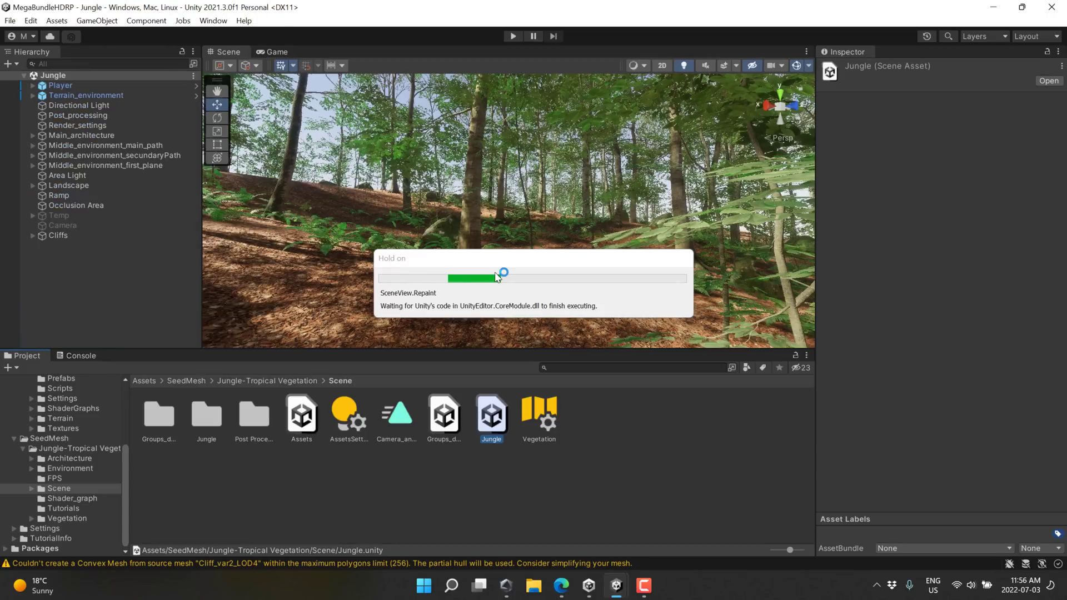
Orbit above the floating jungle islands and zoom in on the stone archway.
alt+drag(506, 231, 518, 337)
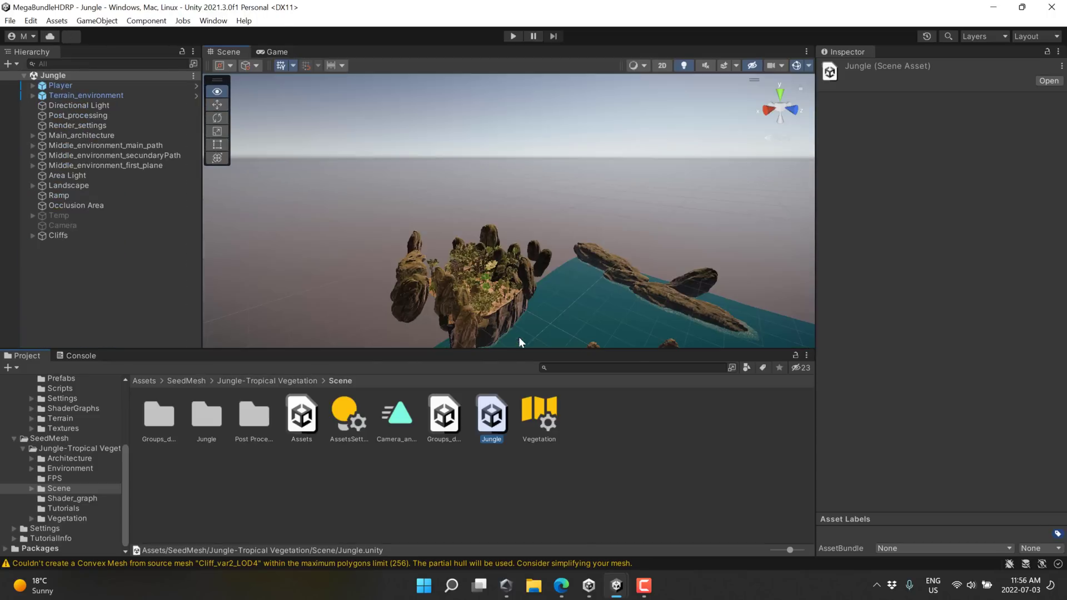
alt+drag(555, 229, 629, 302)
scroll(629, 302, up, 5)
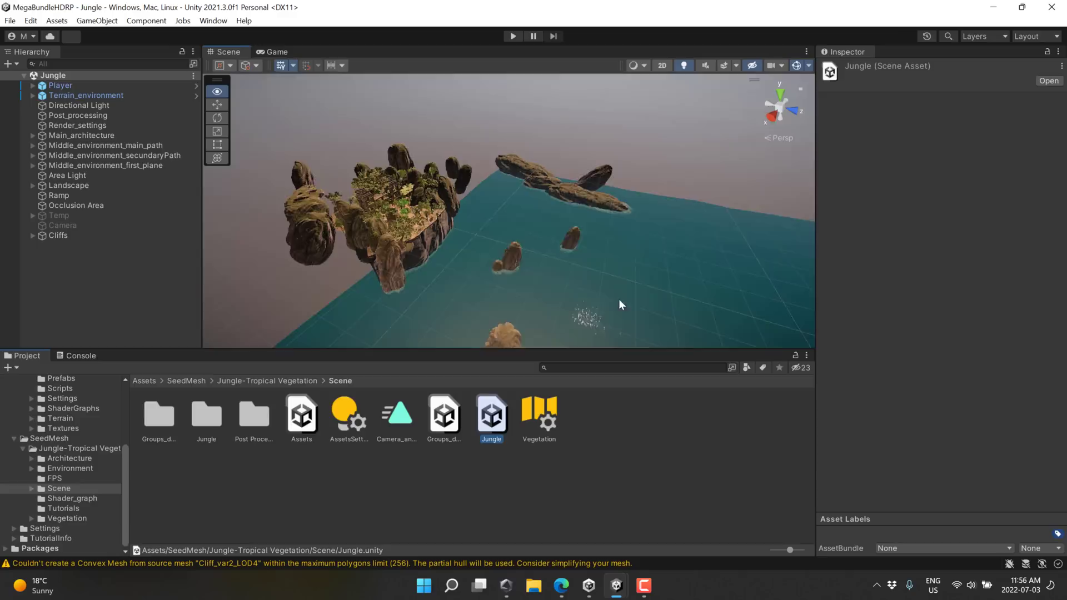
scroll(568, 284, up, 8)
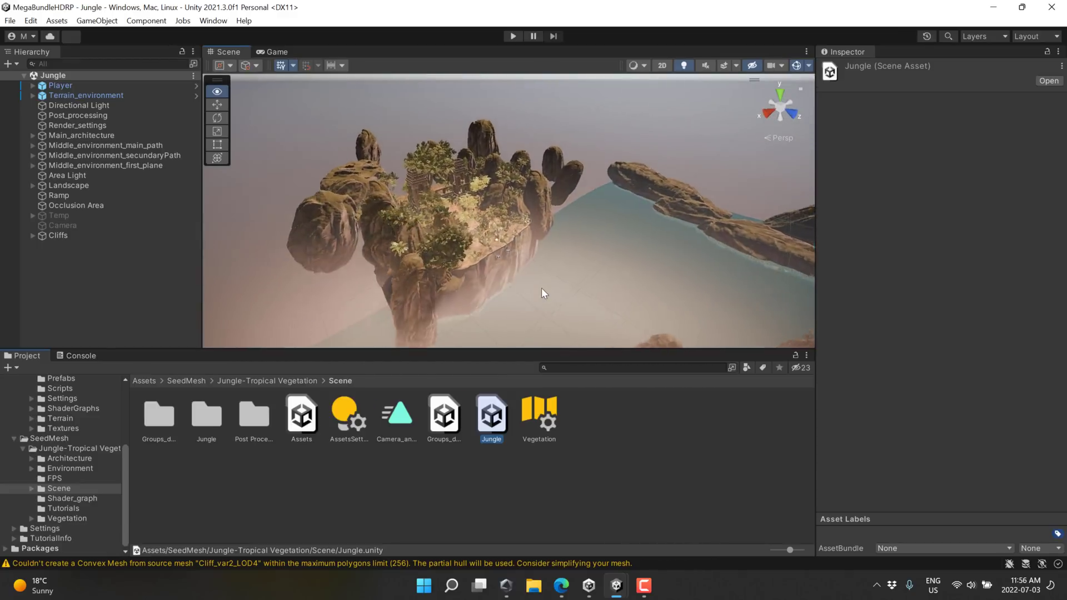
scroll(495, 296, up, 10)
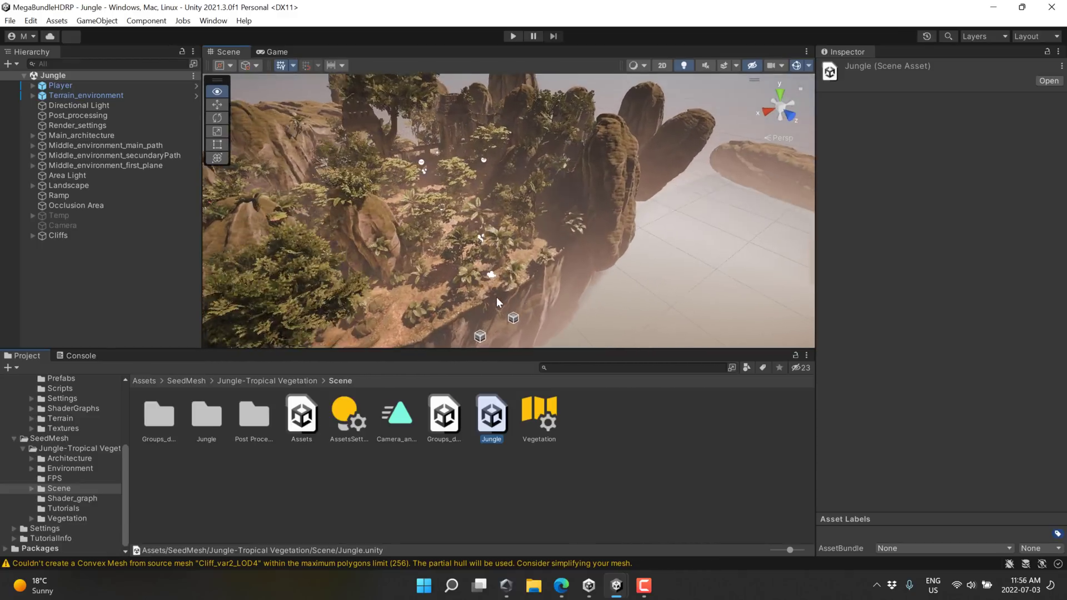
scroll(506, 250, up, 10)
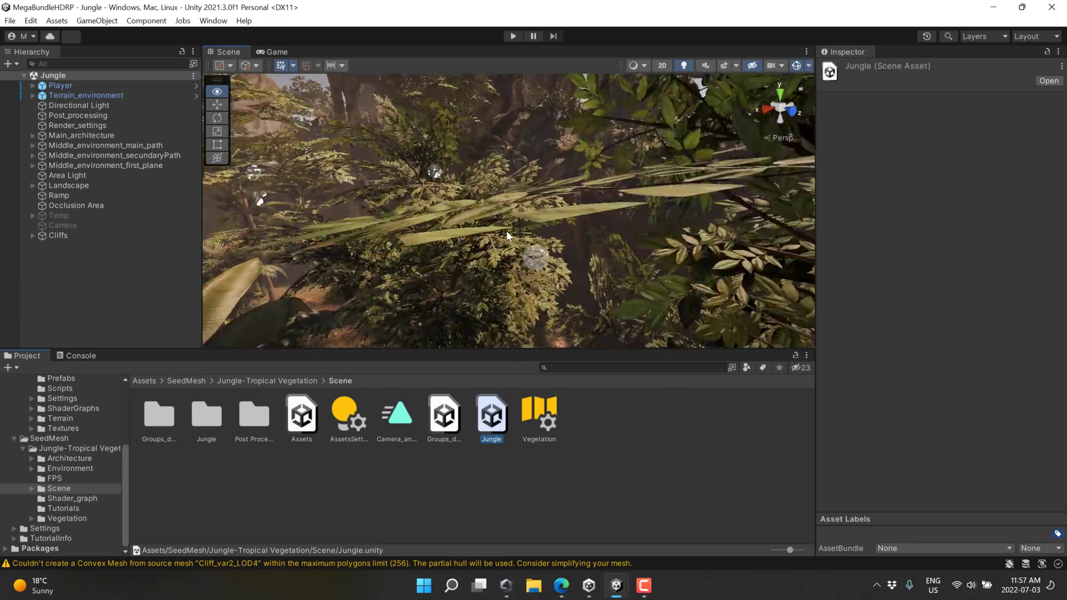
scroll(427, 221, up, 8)
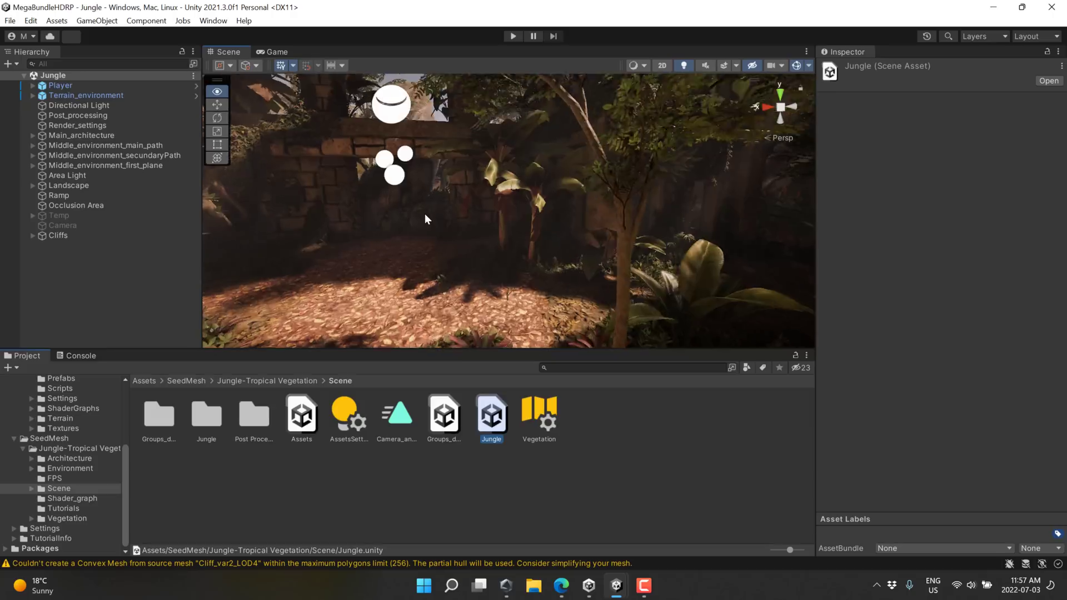
Select the banana tree by the archway, frame it, and orbit around it.
click(638, 214)
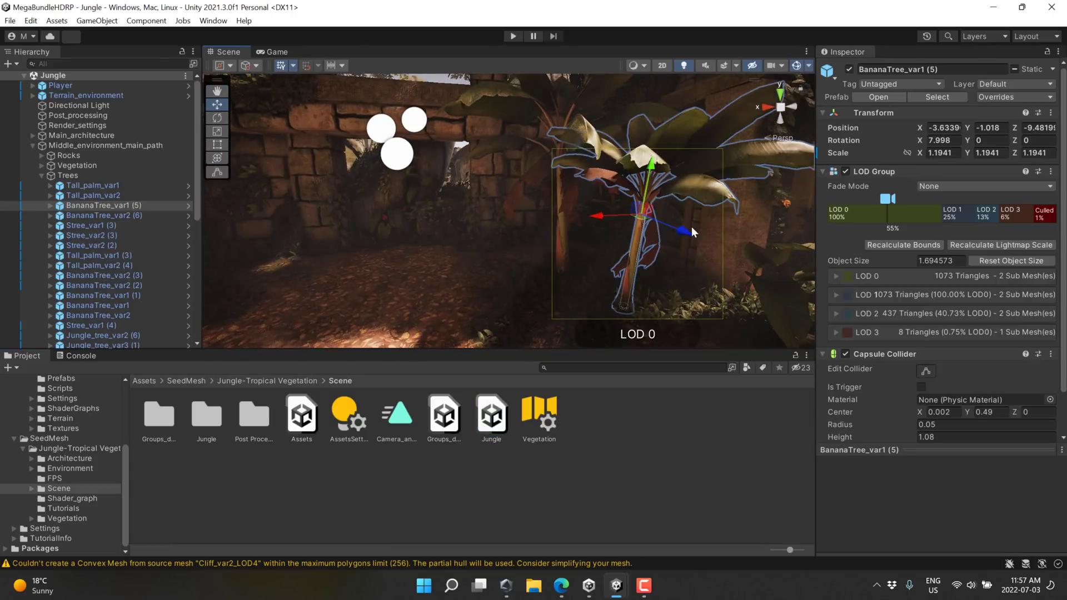
key(f)
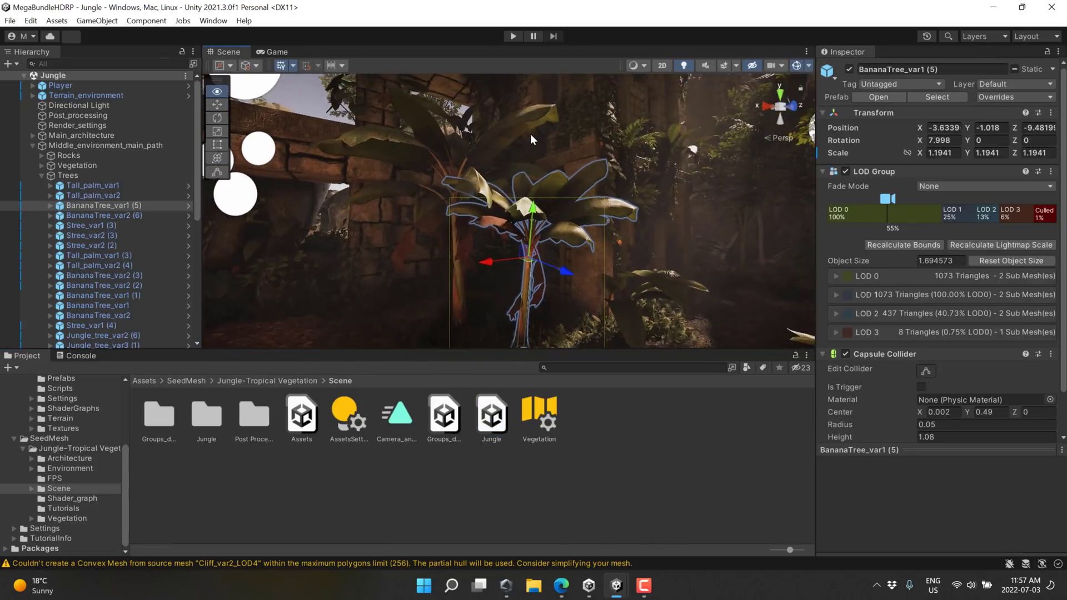
mouse_move(530, 135)
alt+mouse_down()
mouse_move(552, 169)
mouse_move(544, 152)
mouse_move(499, 145)
mouse_move(484, 179)
mouse_move(528, 215)
mouse_move(497, 213)
mouse_move(500, 192)
alt+mouse_up()
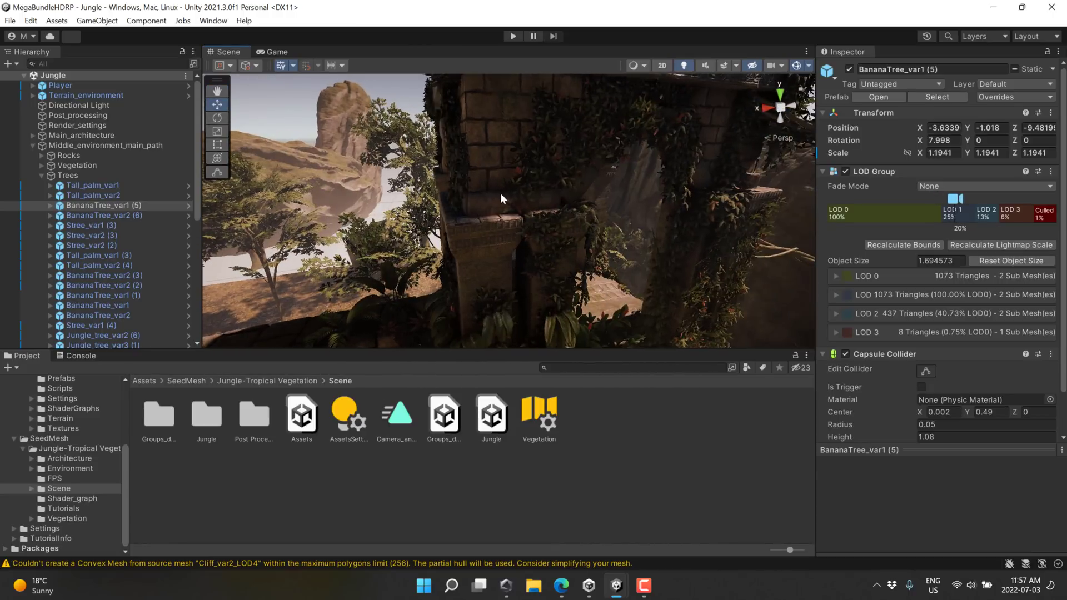
Select the climbing herb on the archway, then fly across the jungle toward the rocks.
click(549, 151)
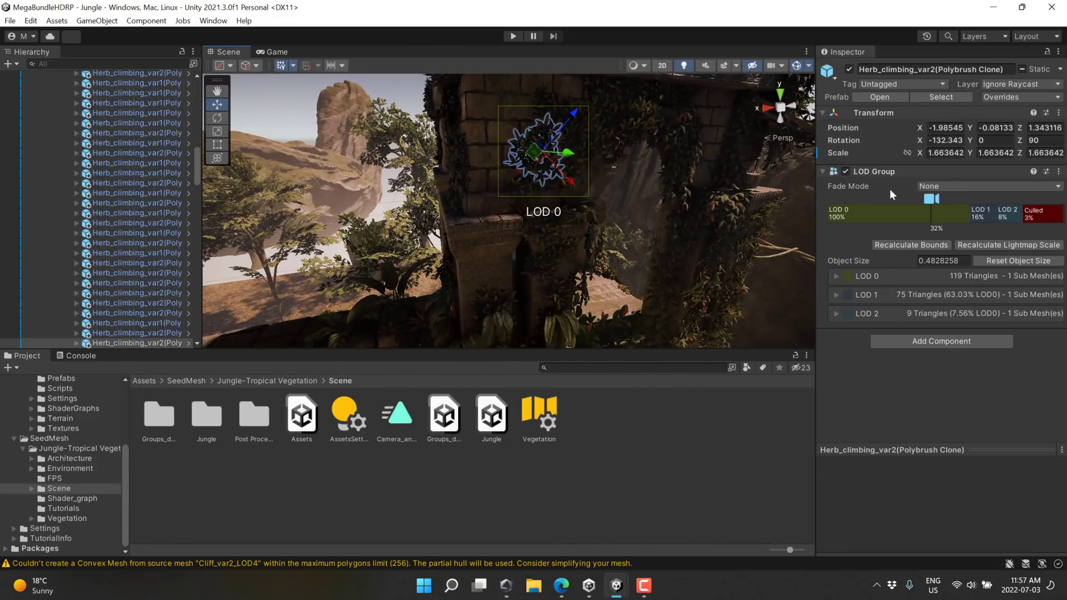
alt+drag(602, 183, 488, 216)
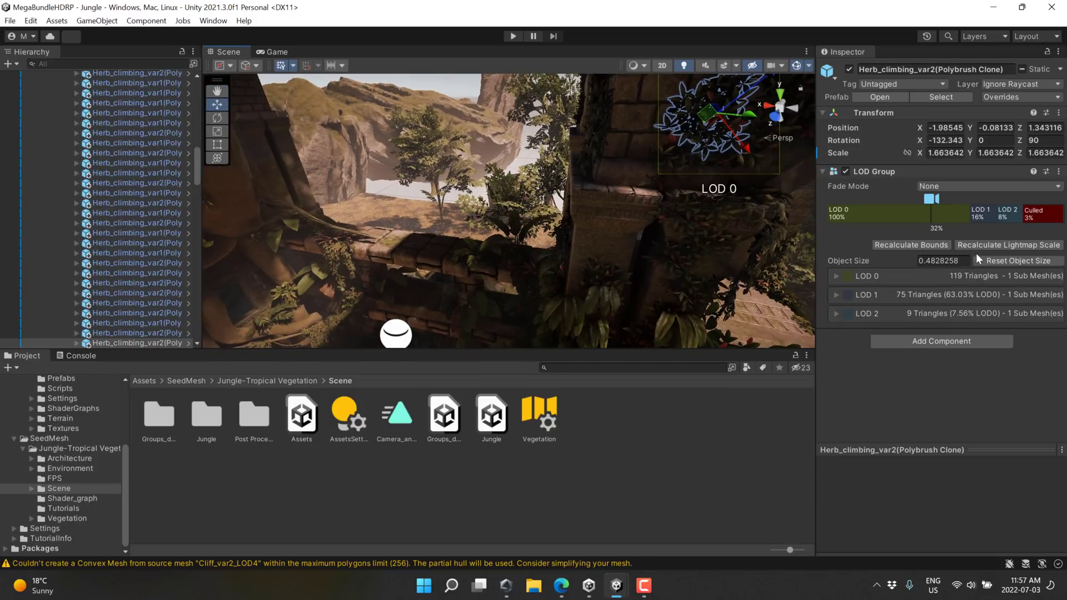
right_drag(556, 210, 305, 167)
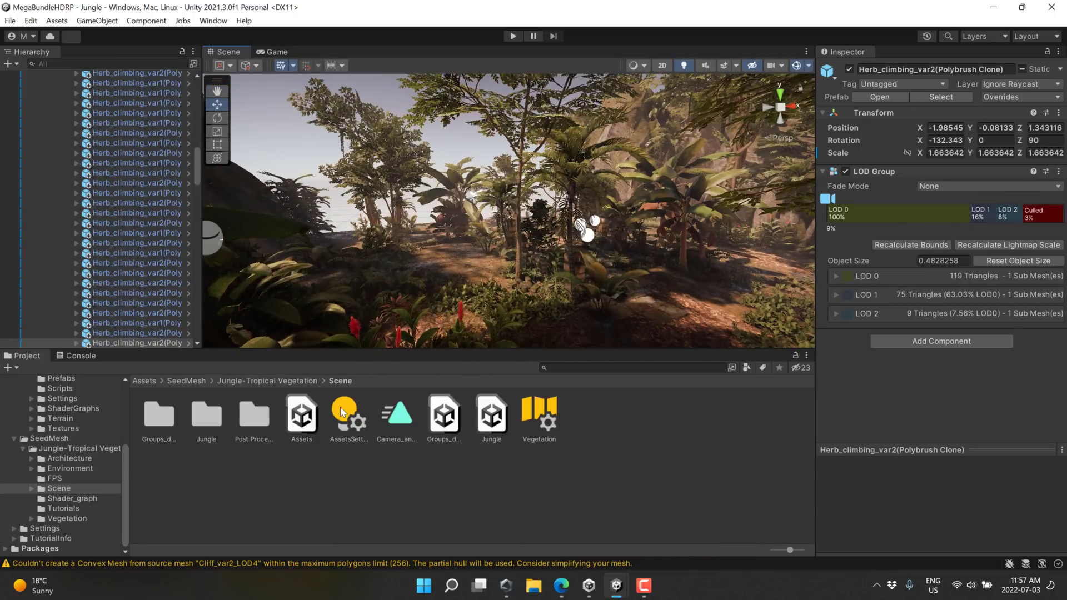
Open SeedMesh's Assets scene and fly over its jungle plants and stone pillars.
double_click(309, 423)
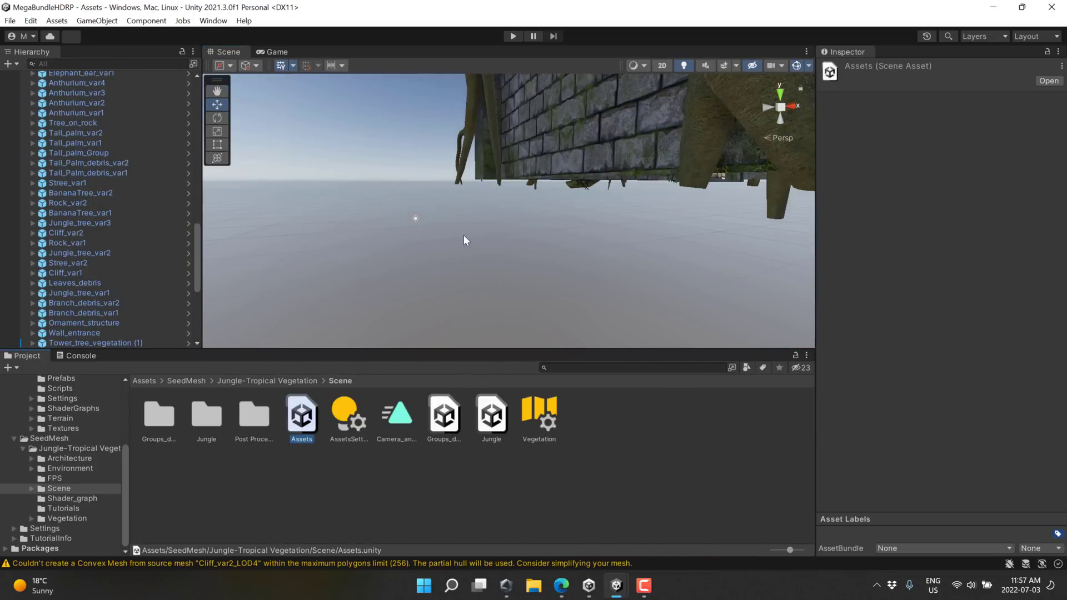
right_drag(465, 240, 97, 258)
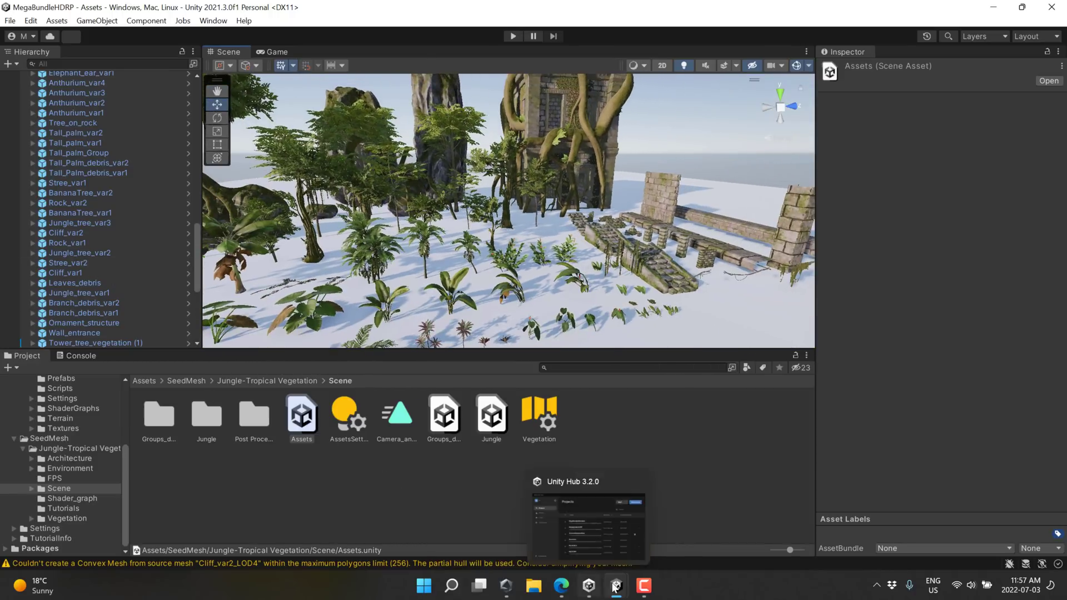
Switch to the SurvivalStandardPipe project and look toward the Prototype scene's trees and ground.
mouse_move(615, 585)
click(515, 526)
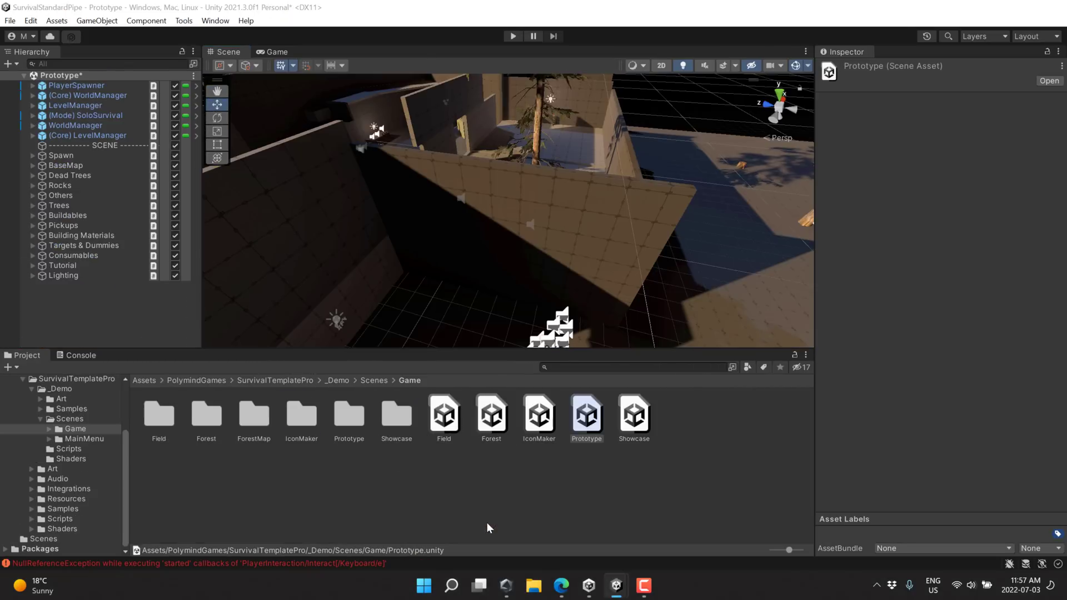
right_drag(487, 195, 528, 217)
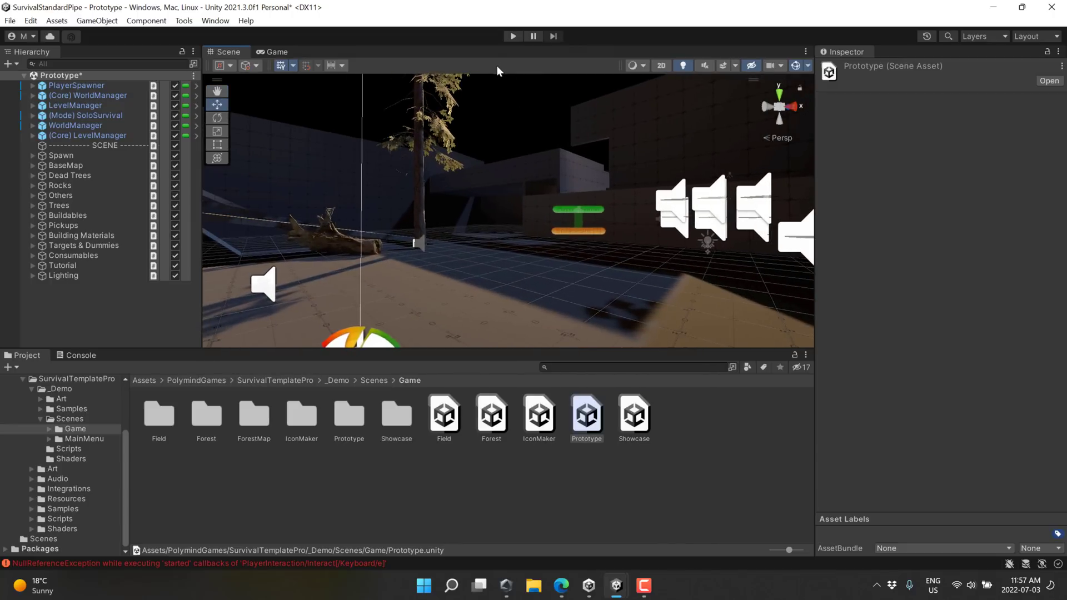
Play the Prototype scene, walk the player to the log, and pick up the bow.
click(512, 37)
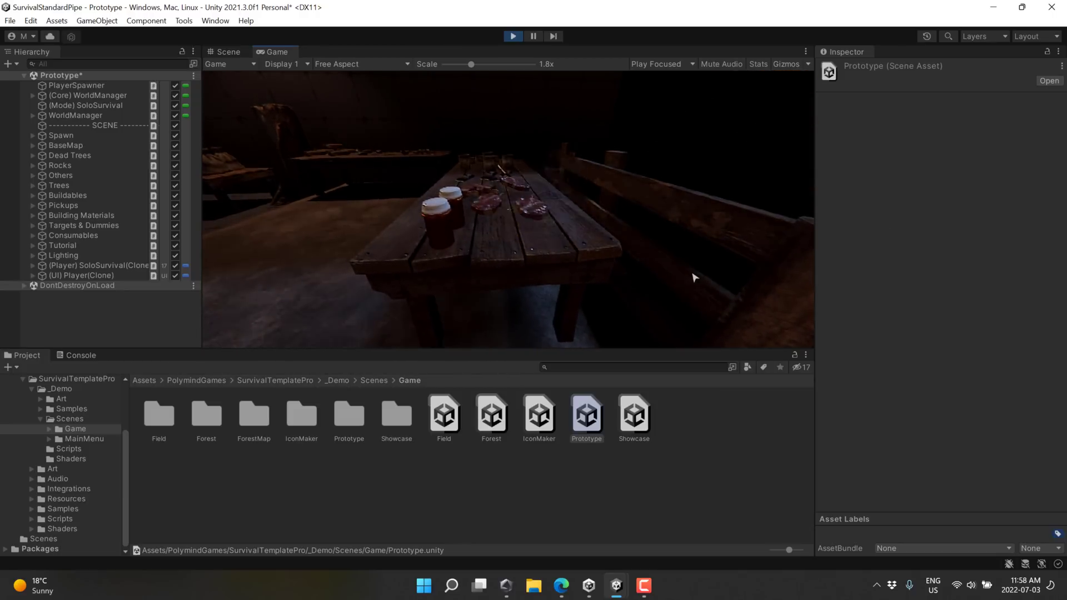
key(tab)
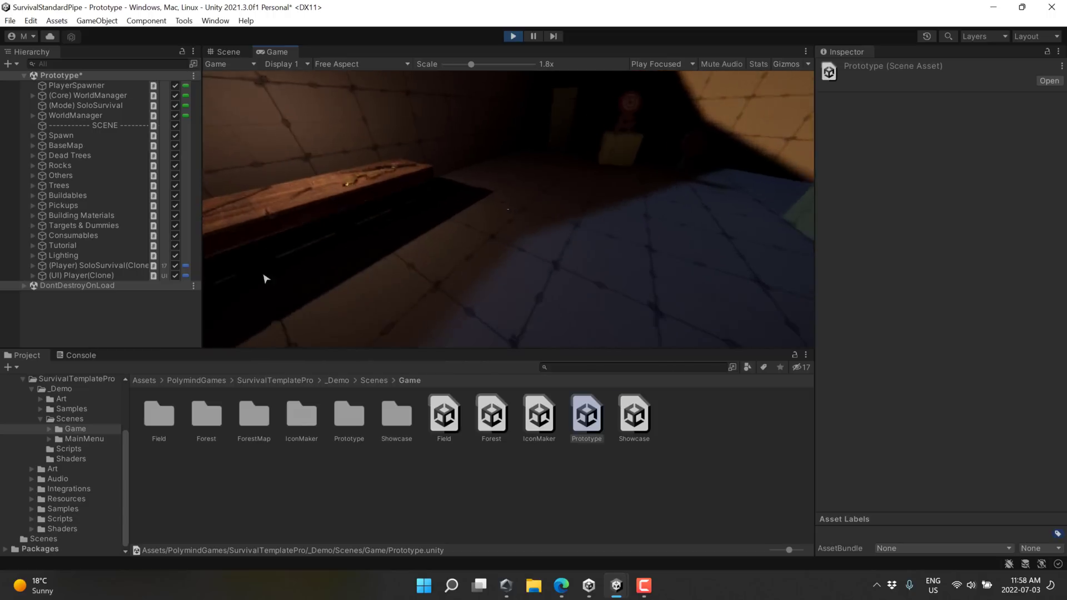
key(w)
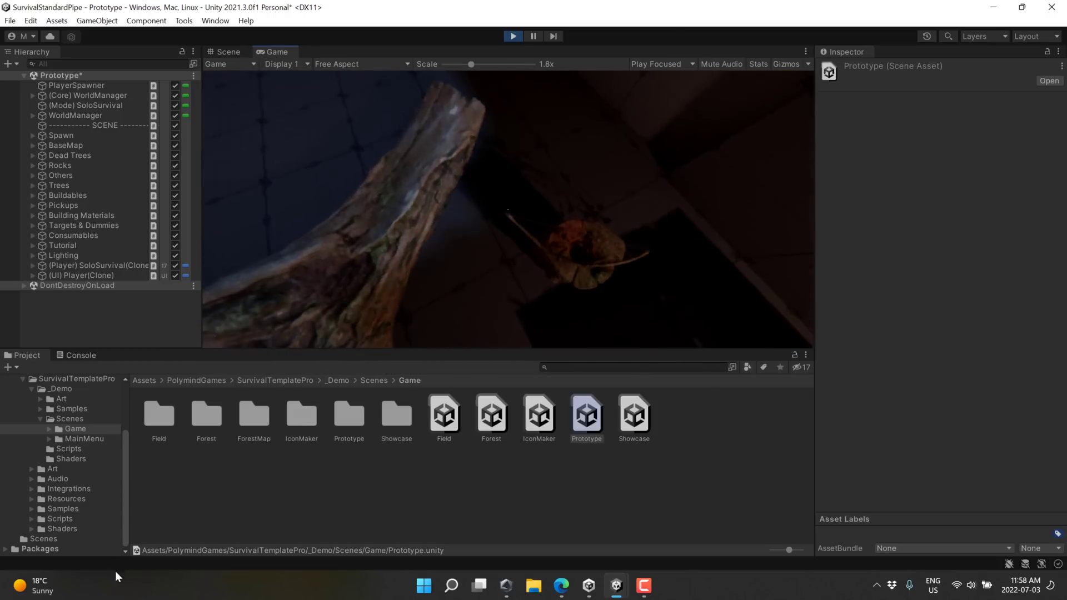
key(f)
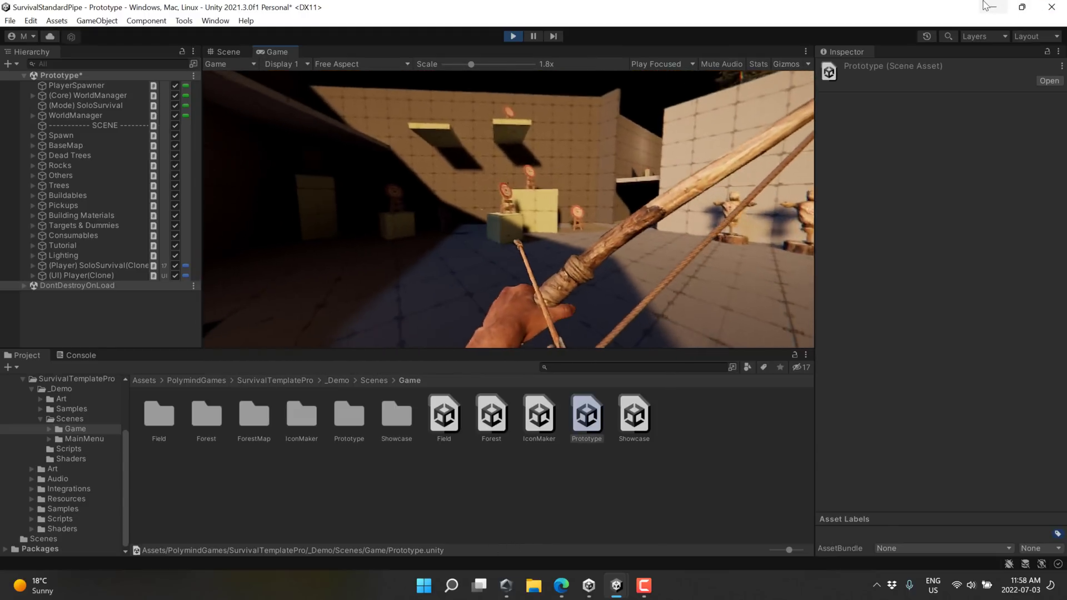
Play on with the scoped rifle, then bring up the in-game Pause Menu.
click(707, 294)
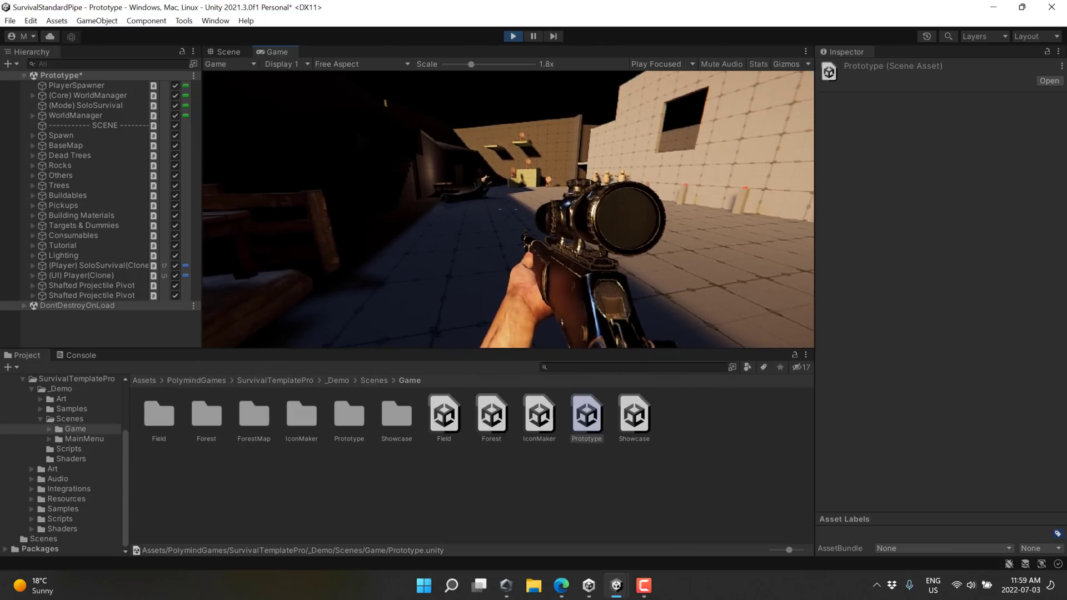
key(Escape)
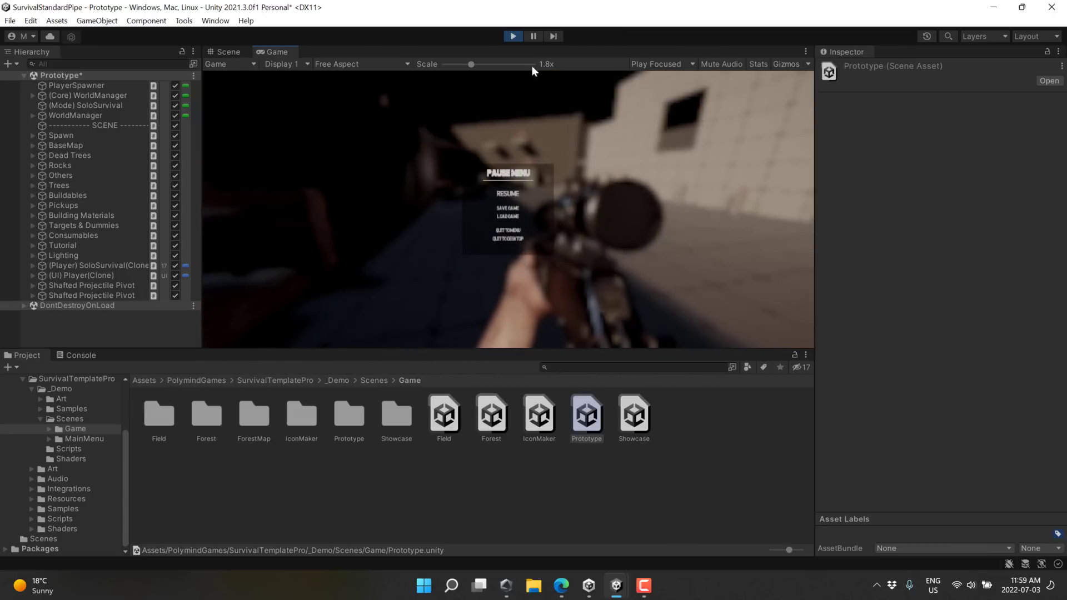
Stop Play mode and open the Showcase scene without saving the Prototype scene.
click(514, 37)
double_click(633, 418)
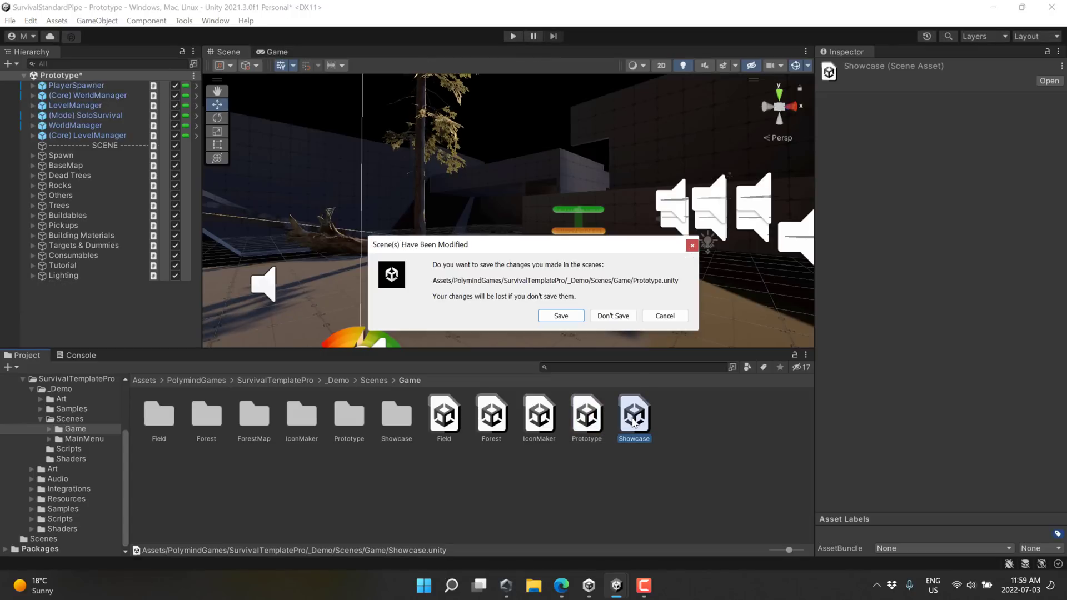
click(619, 319)
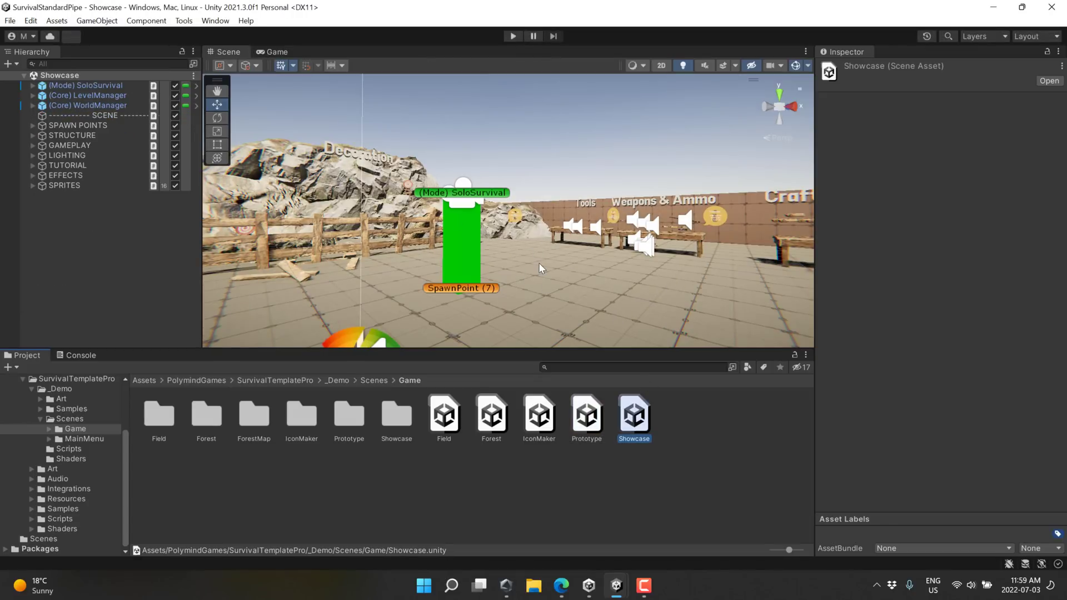
Fly past the Weapons & Ammo tables over to the log cabin.
key(w)
right_drag(539, 262, 567, 245)
right_drag(461, 299, 829, 226)
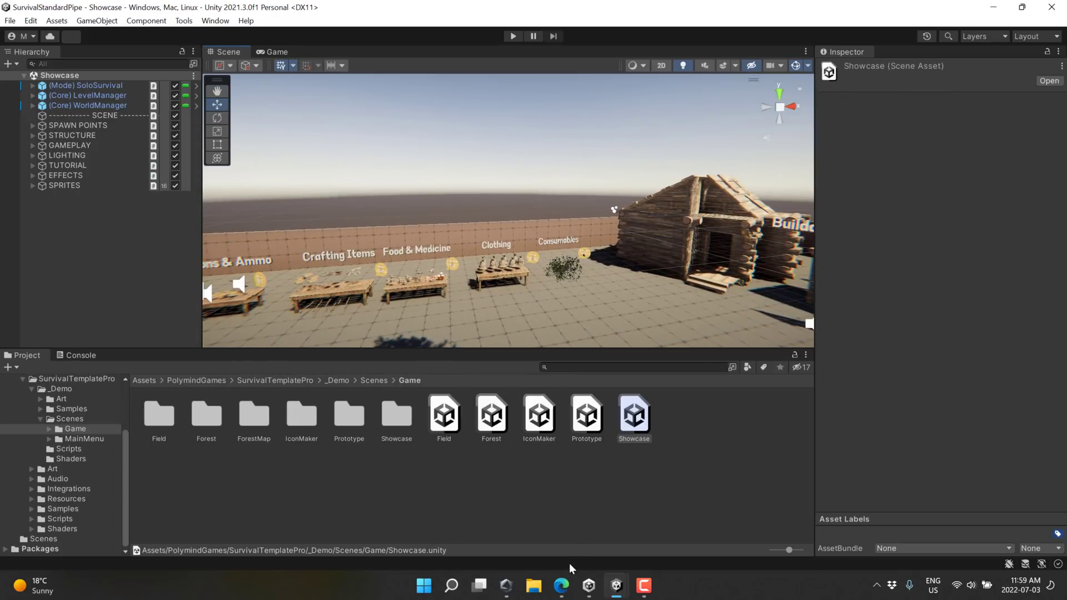
Bring the Procedural Worlds bundle page forward and scroll down through its $30, $35 and $40 tiers.
click(566, 584)
scroll(488, 371, up, 10)
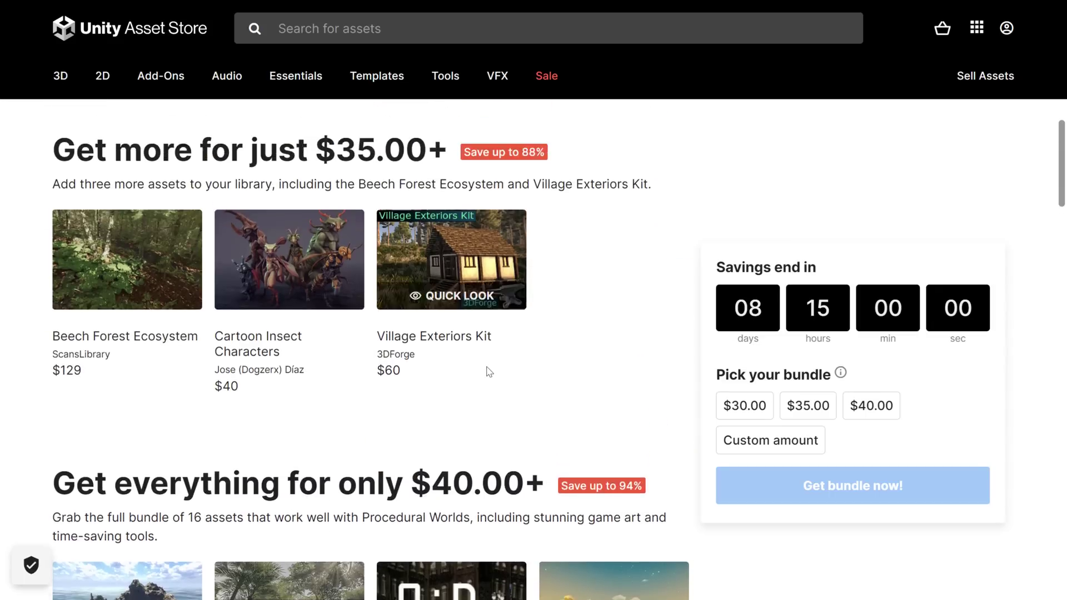
scroll(487, 368, up, 5)
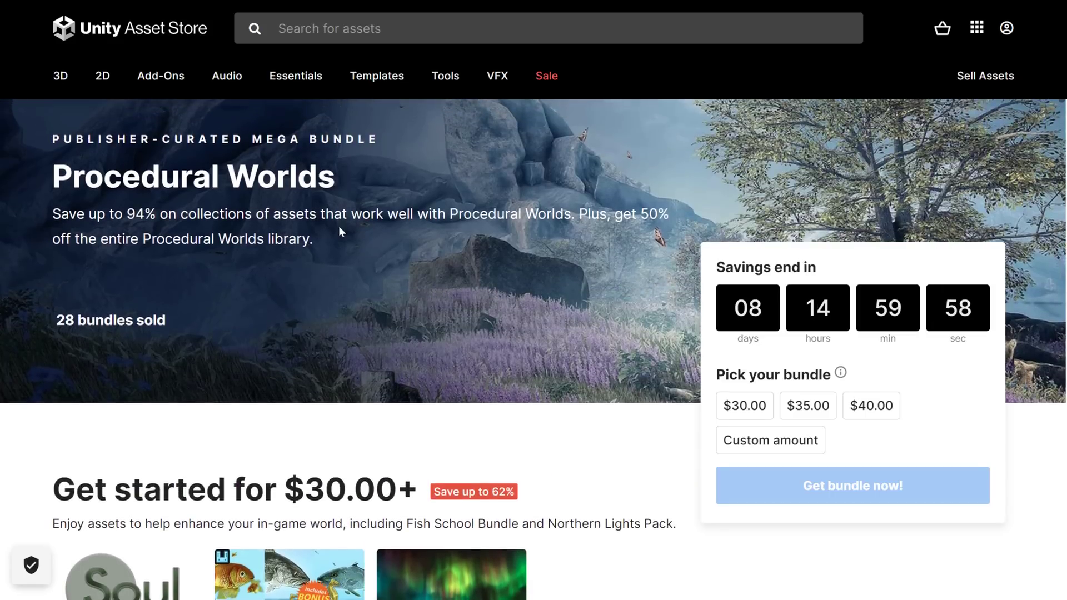
scroll(339, 225, down, 2)
scroll(339, 226, down, 5)
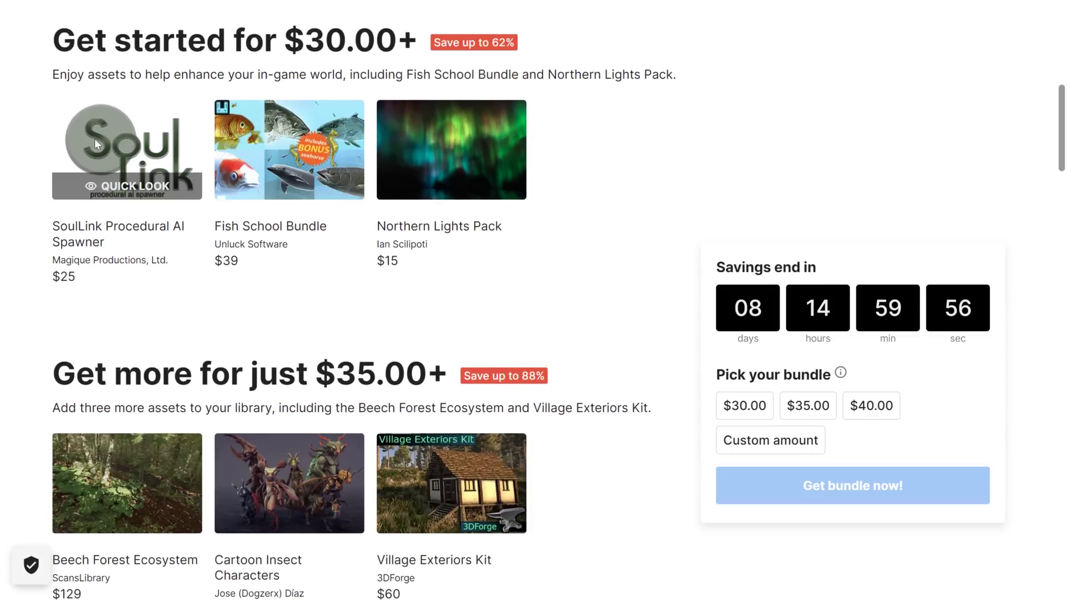
scroll(488, 296, down, 5)
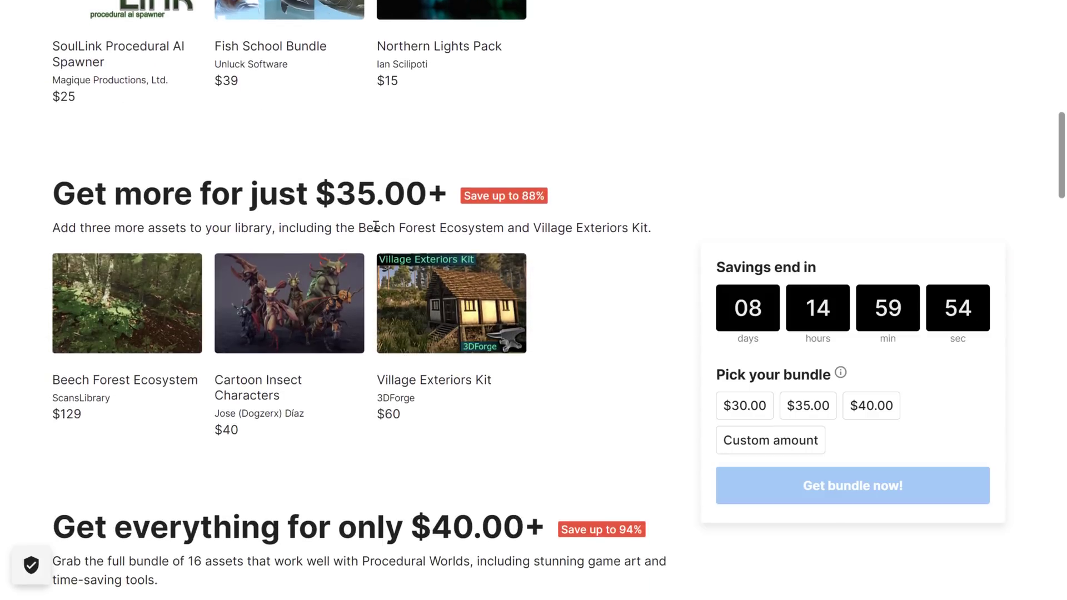
mouse_move(483, 207)
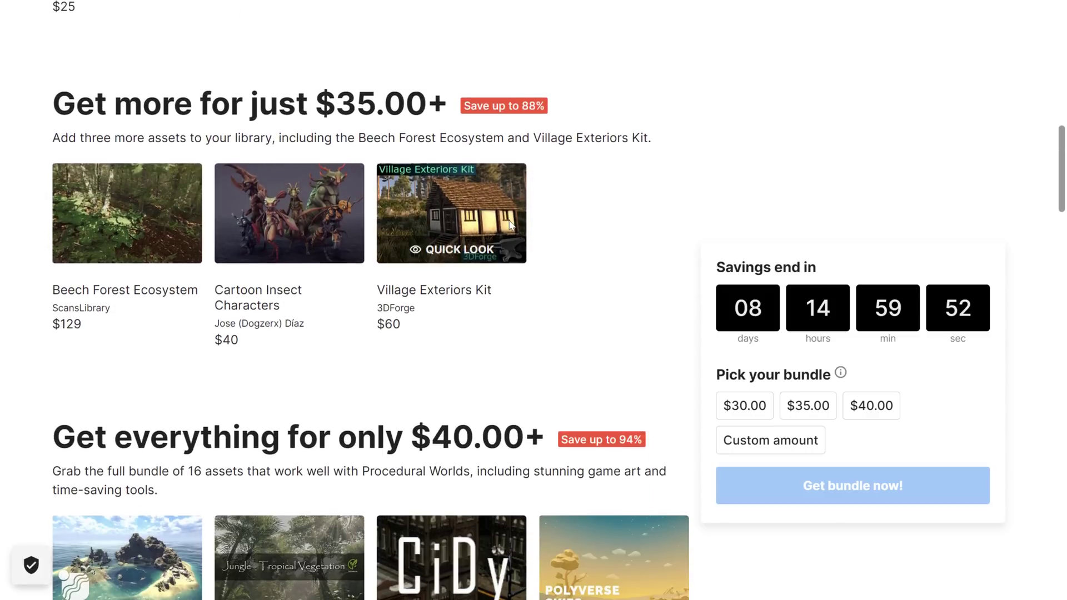
scroll(440, 267, down, 3)
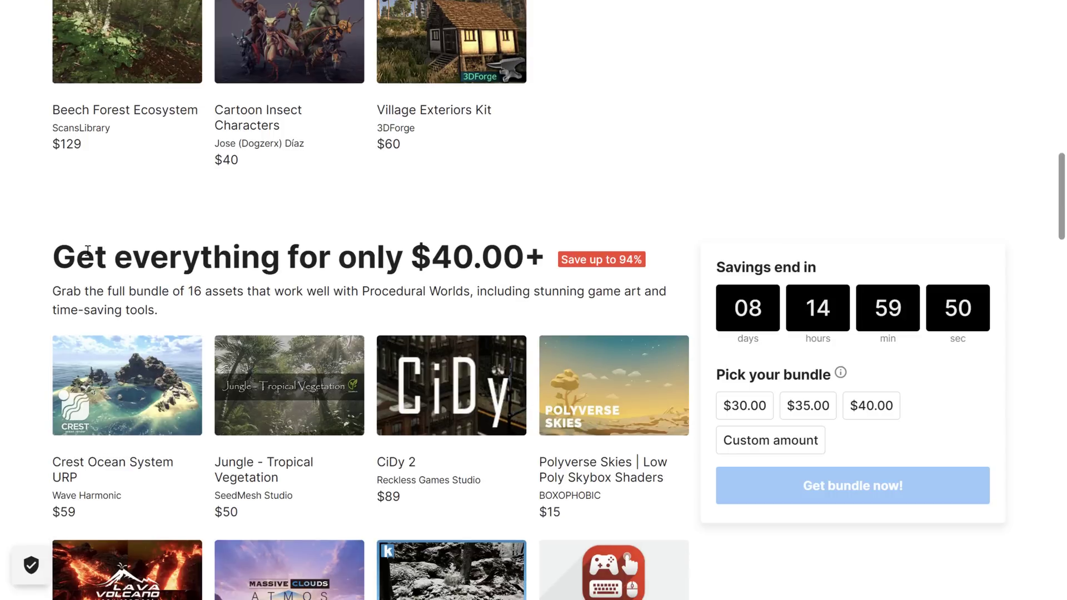
scroll(538, 262, down, 3)
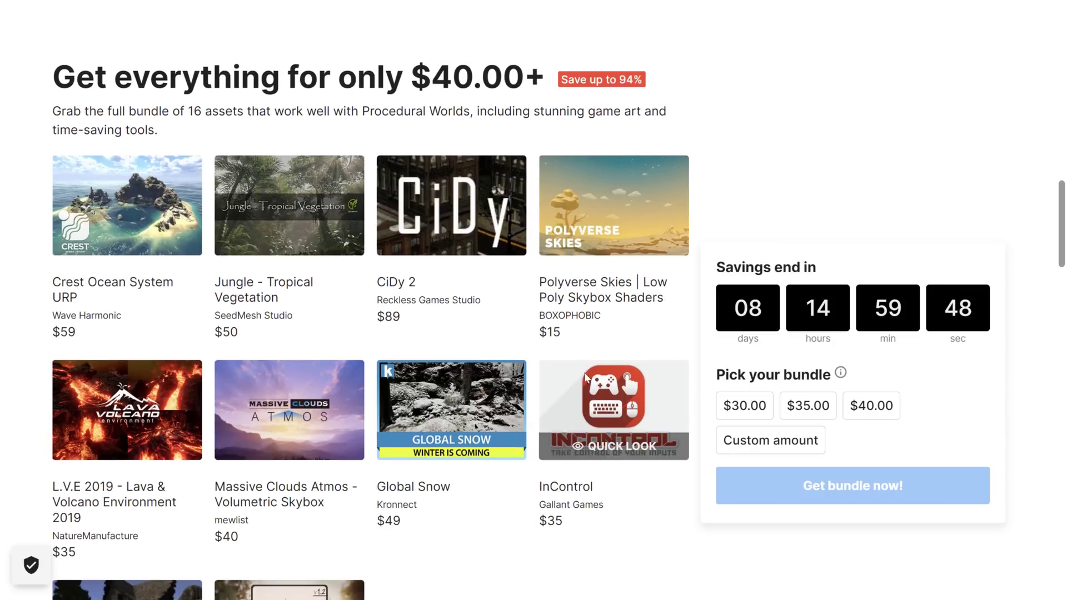
scroll(579, 381, down, 3)
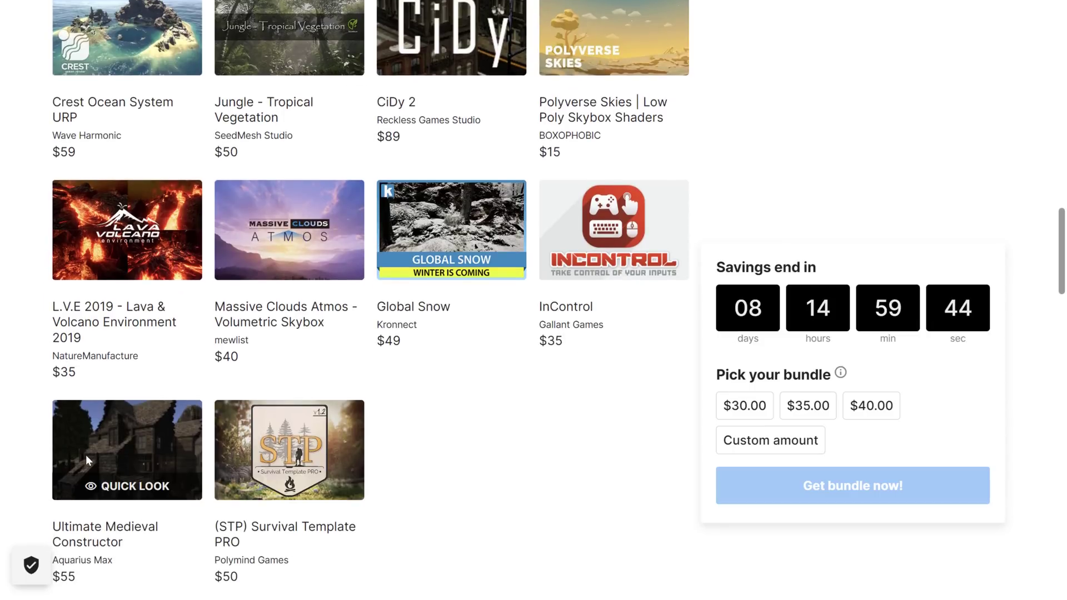
Scroll back up to the top of the bundle page.
scroll(578, 445, up, 3)
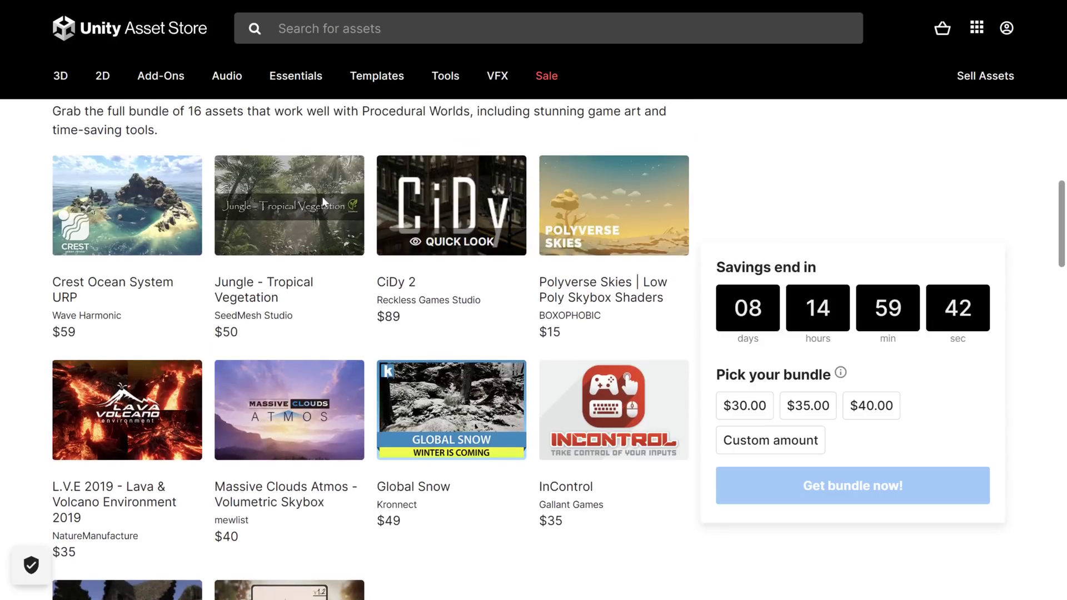
scroll(116, 381, up, 10)
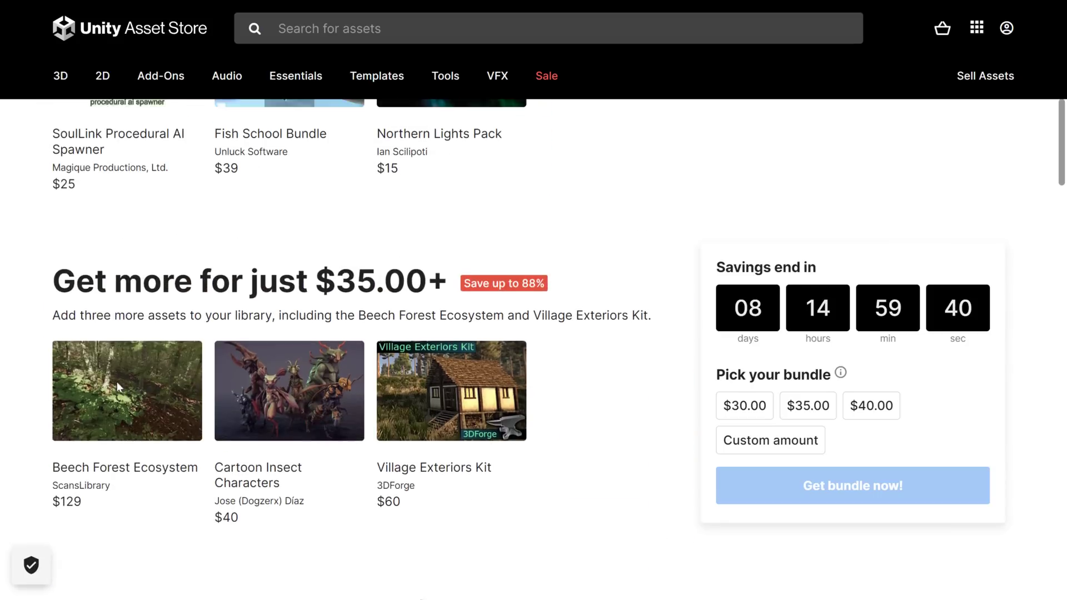
scroll(617, 361, up, 2)
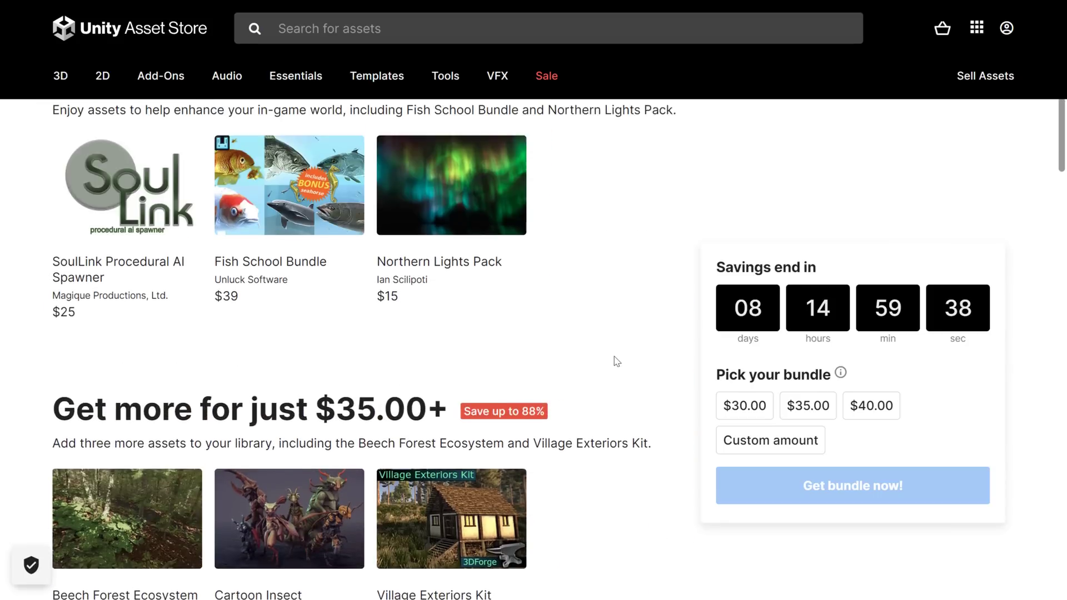
scroll(616, 358, down, 8)
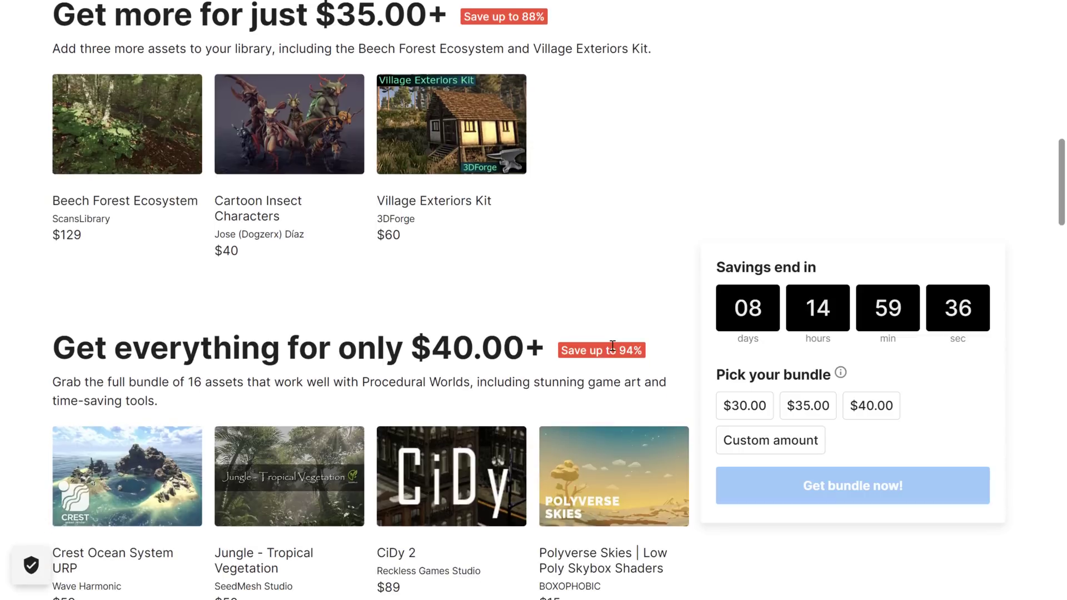
scroll(612, 346, up, 8)
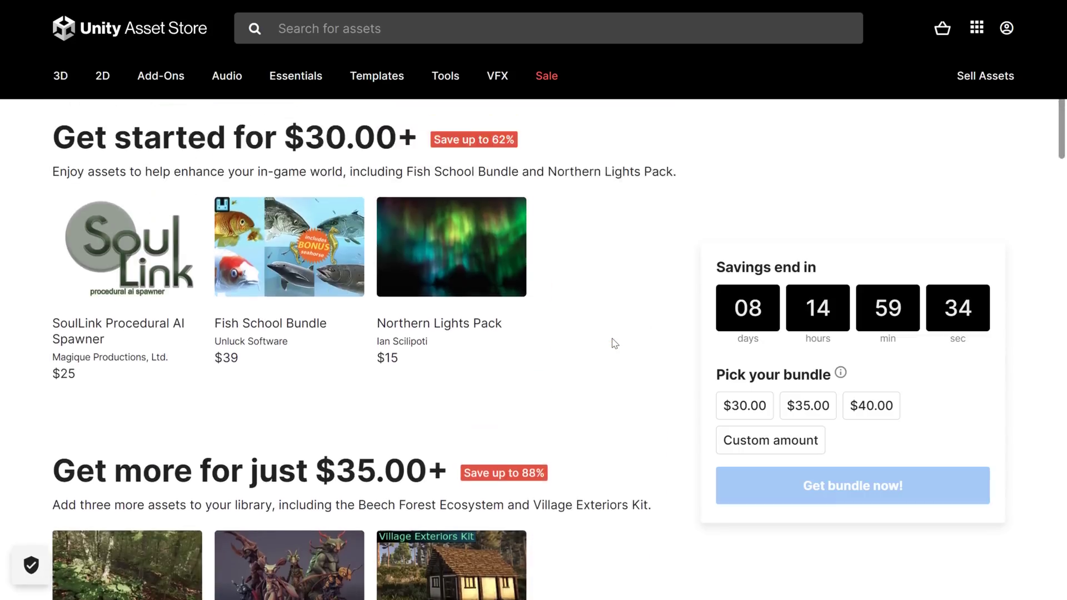
scroll(612, 344, up, 8)
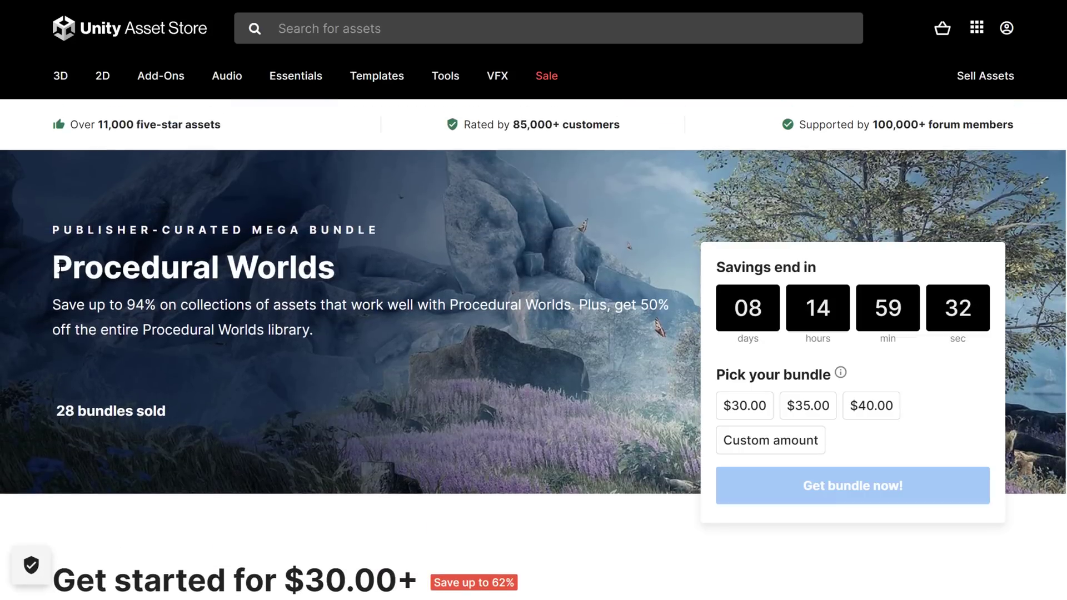
drag(58, 268, 329, 271)
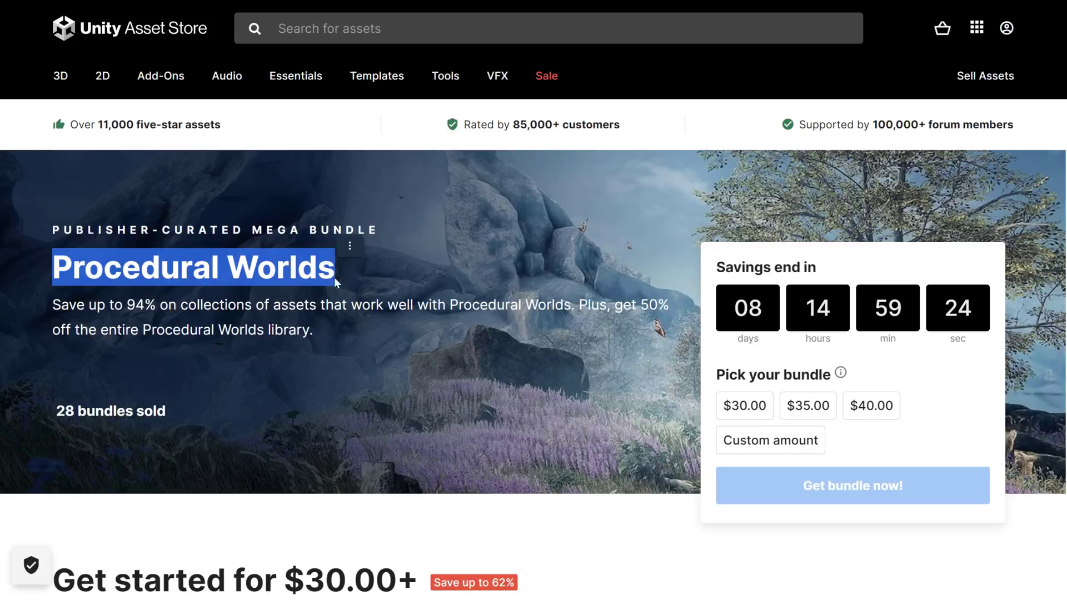
scroll(402, 324, down, 10)
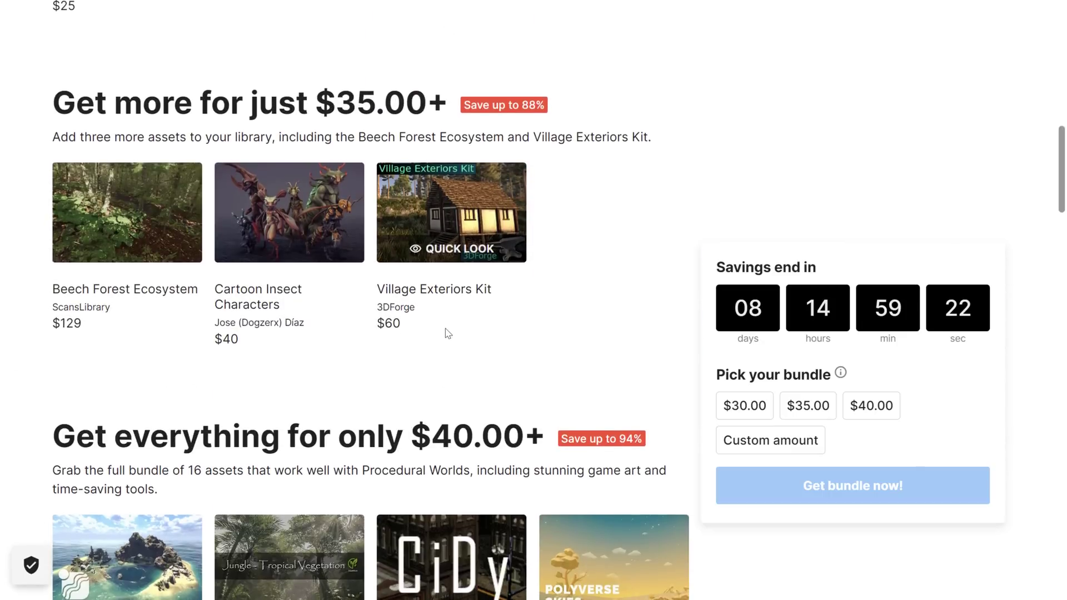
scroll(448, 332, down, 8)
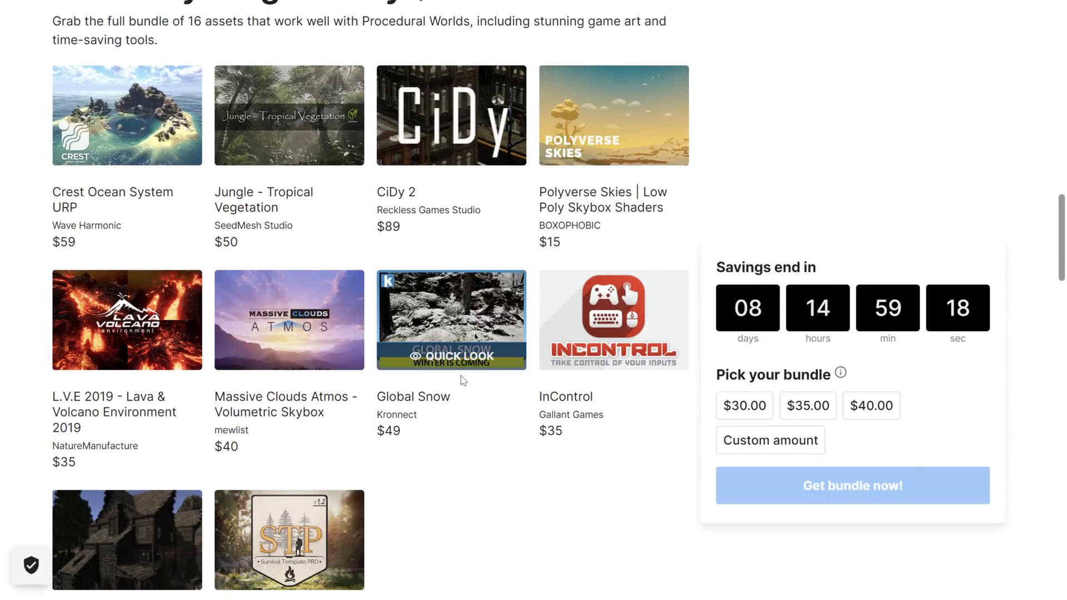
scroll(483, 376, down, 3)
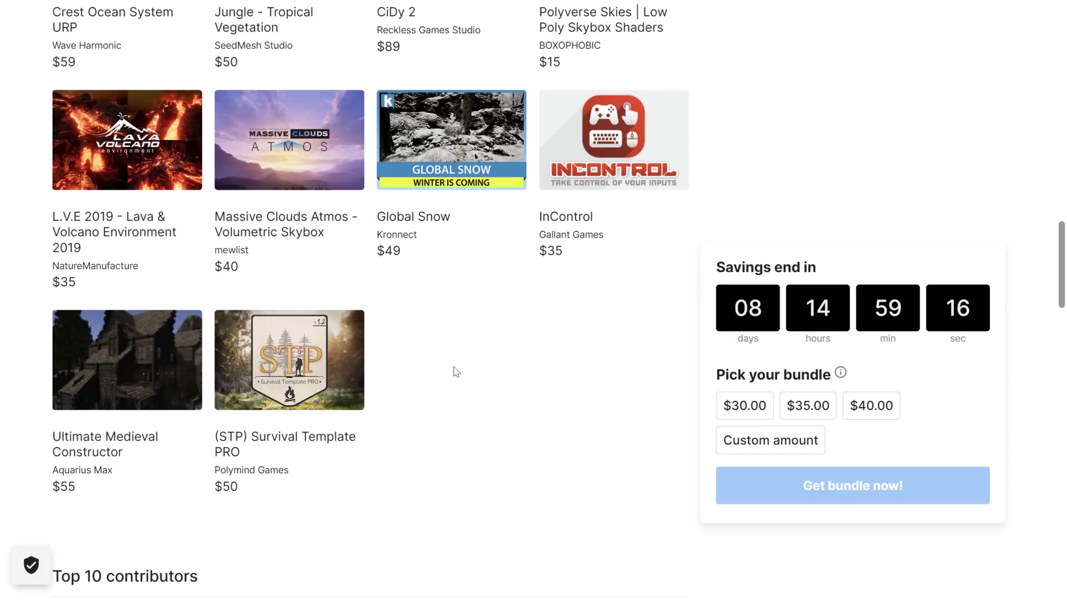
scroll(456, 368, up, 3)
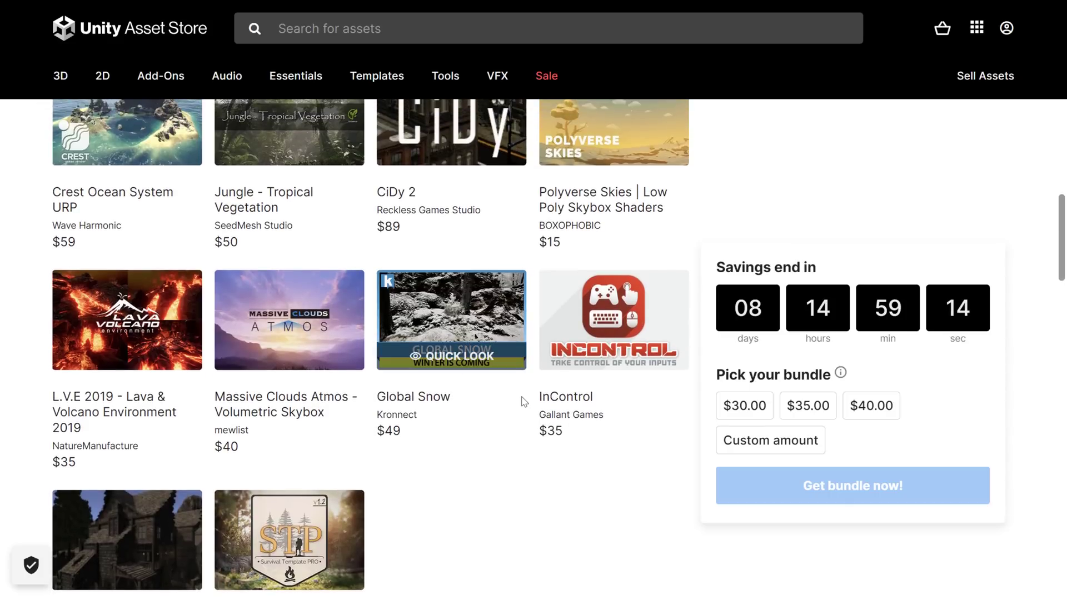
scroll(545, 398, up, 10)
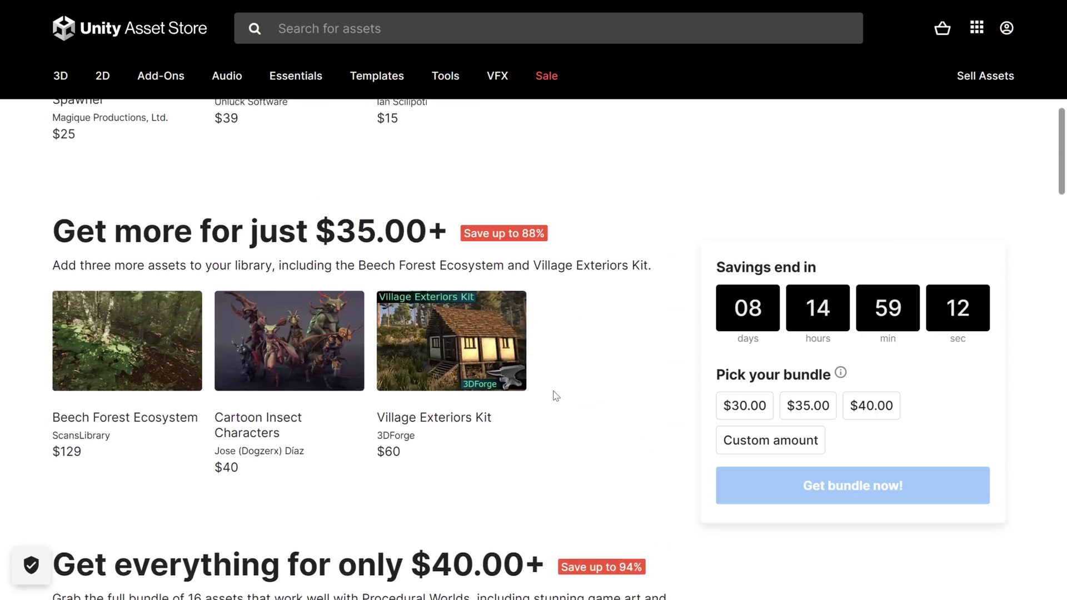
scroll(556, 395, up, 9)
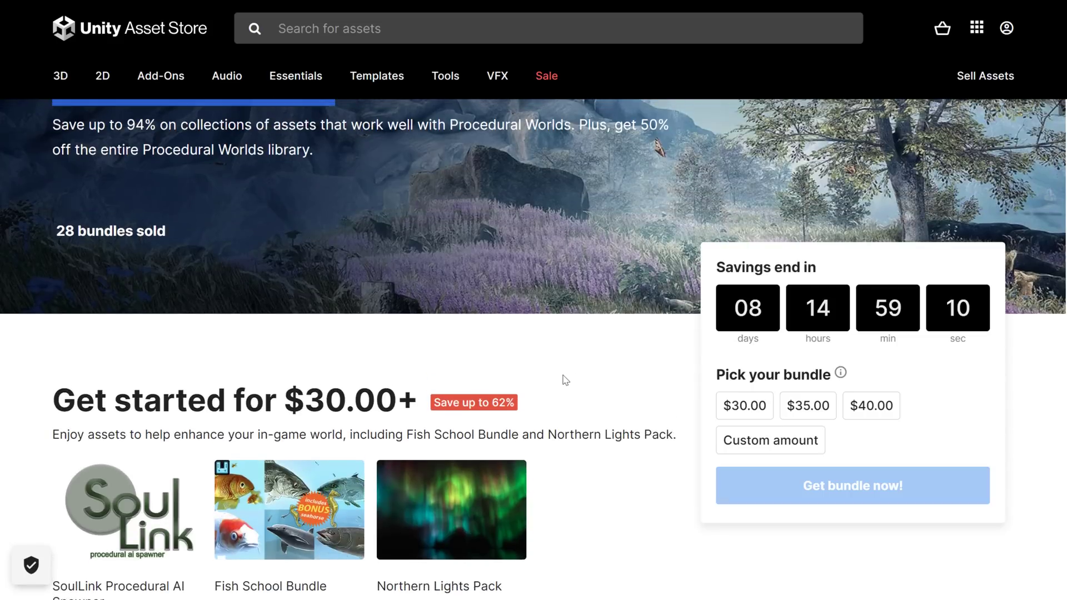
scroll(565, 380, up, 3)
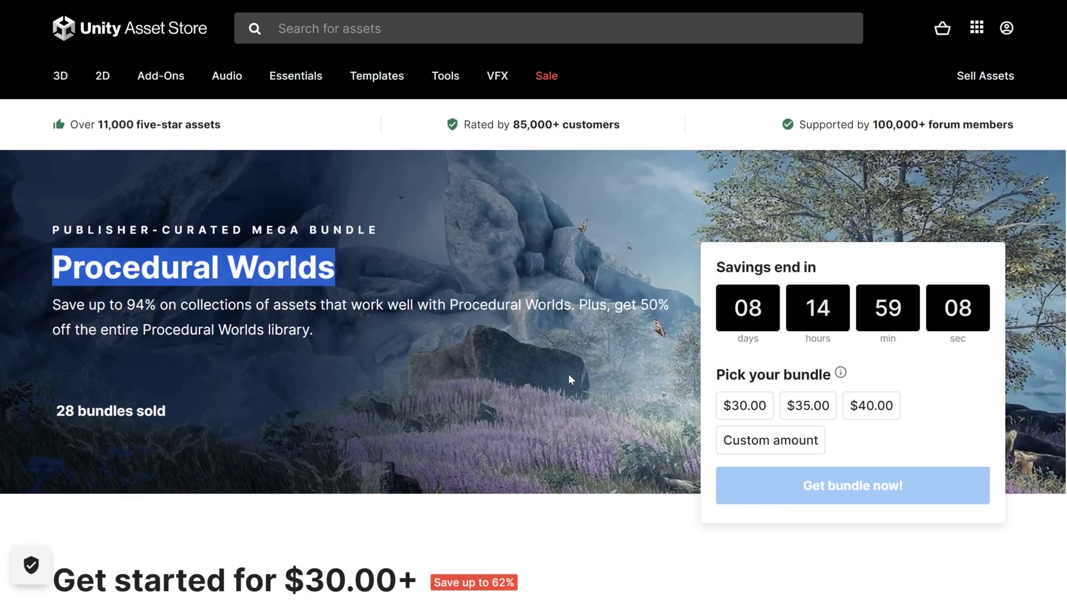